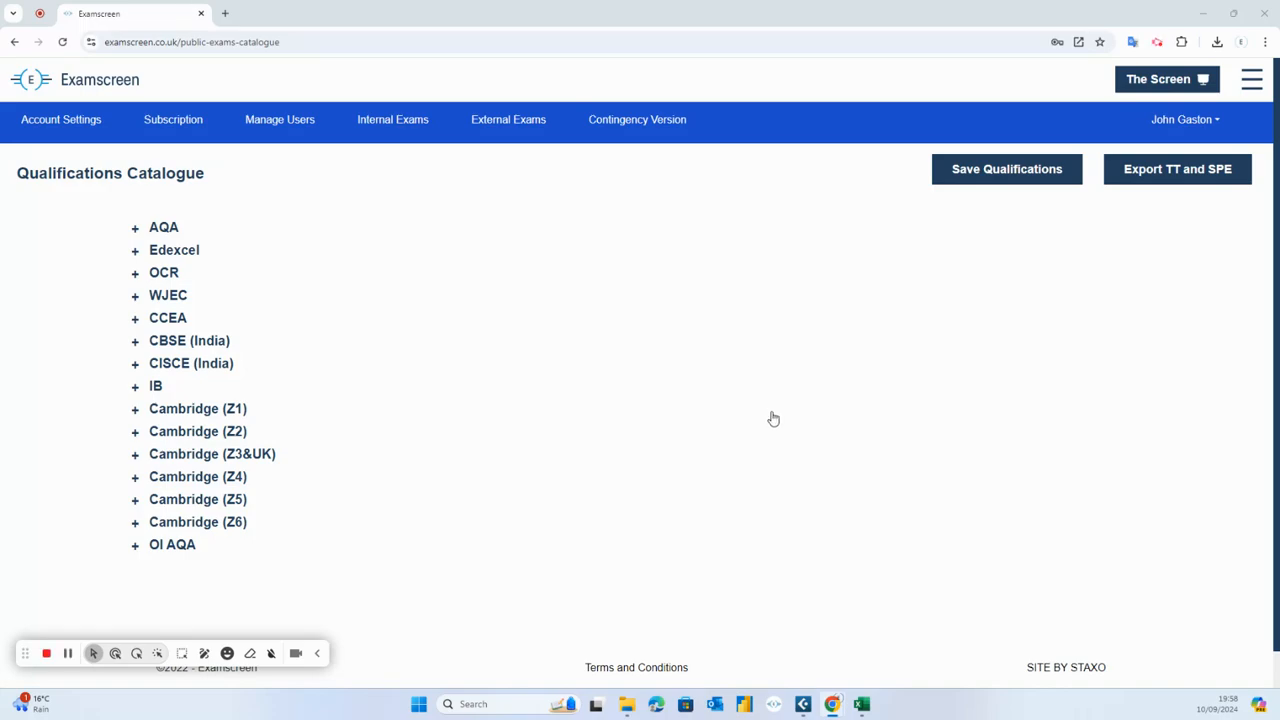
Expand the AQA board in the Qualifications Catalogue to show its GCSE and GCE qualifications.
{"action": "left_click", "coordinate": [321, 655]}
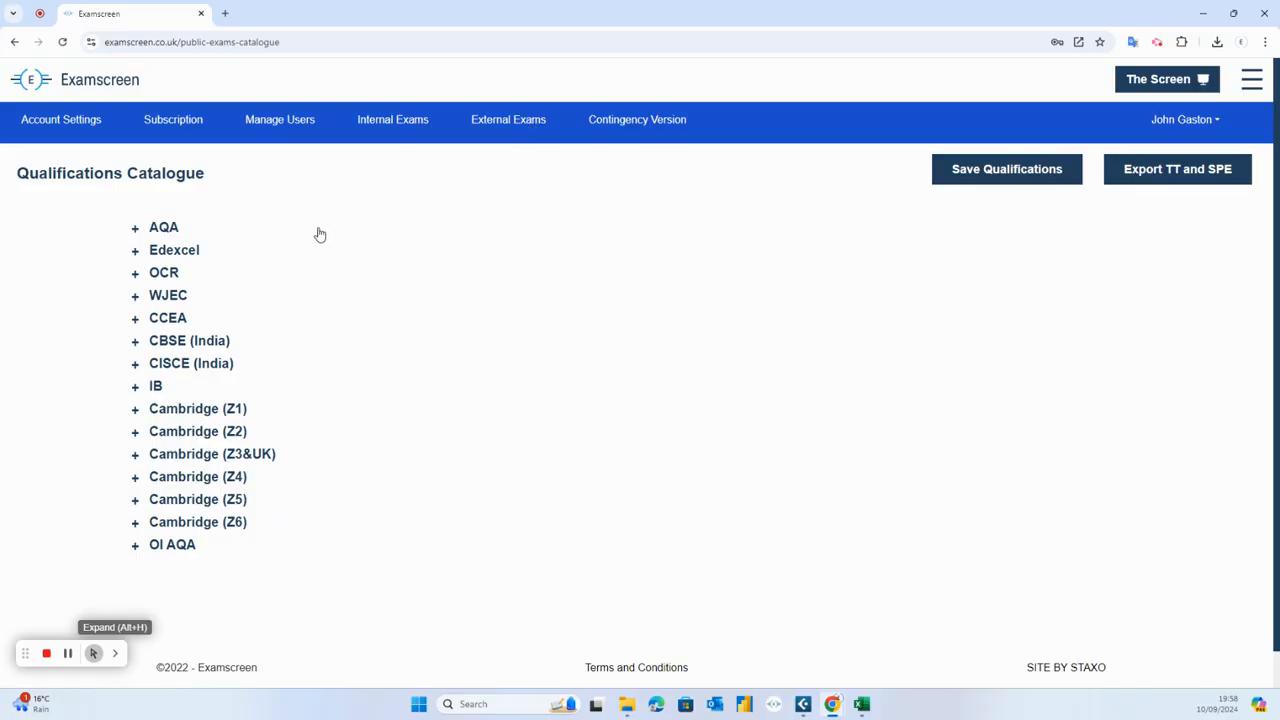
Expand AQA and its GCSE subject list to review the subjects, then collapse them again.
{"action": "left_click", "coordinate": [136, 228]}
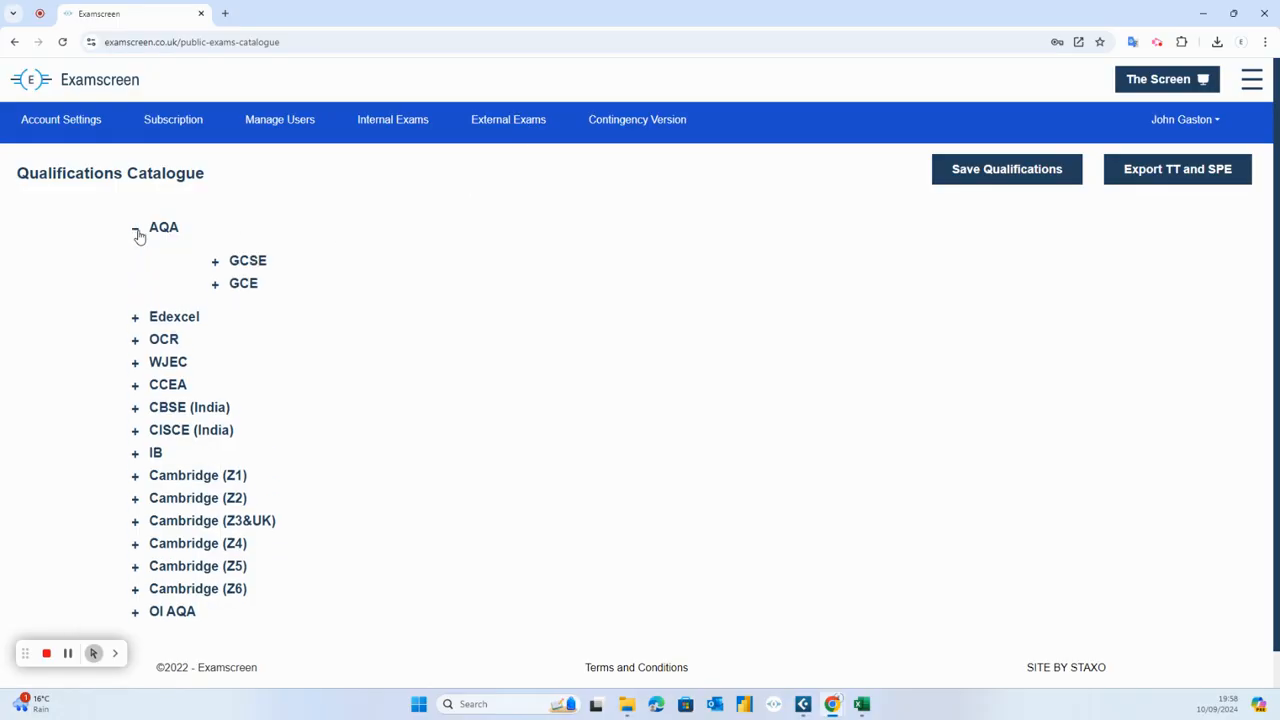
{"action": "left_click", "coordinate": [214, 262]}
{"action": "scroll", "coordinate": [321, 356], "scroll_direction": "down", "scroll_amount": 8}
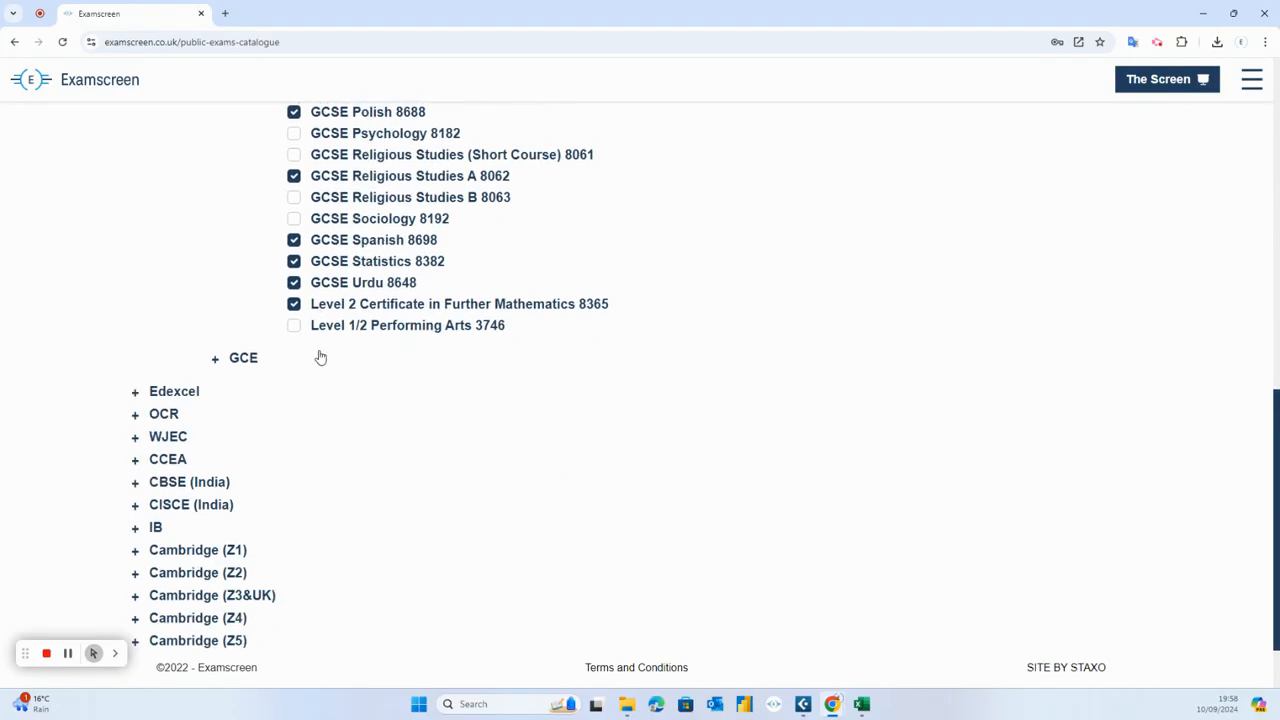
{"action": "scroll", "coordinate": [321, 356], "scroll_direction": "up", "scroll_amount": 10}
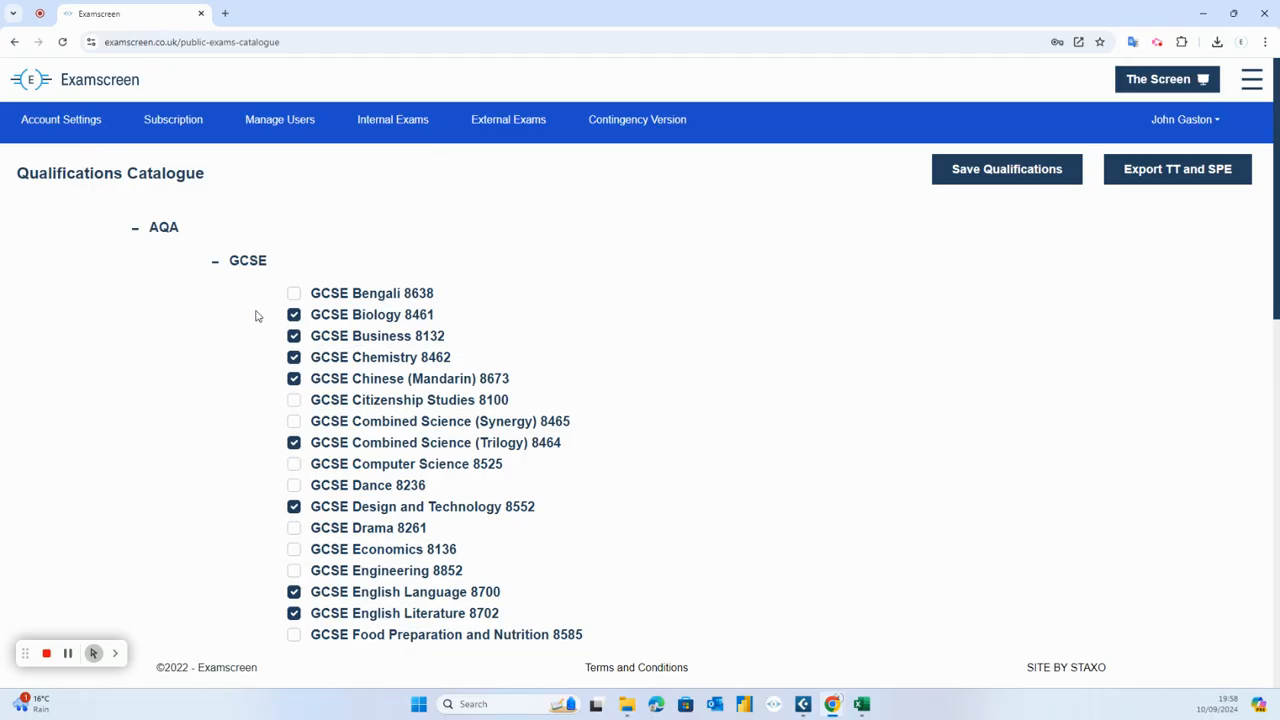
{"action": "left_click", "coordinate": [216, 262]}
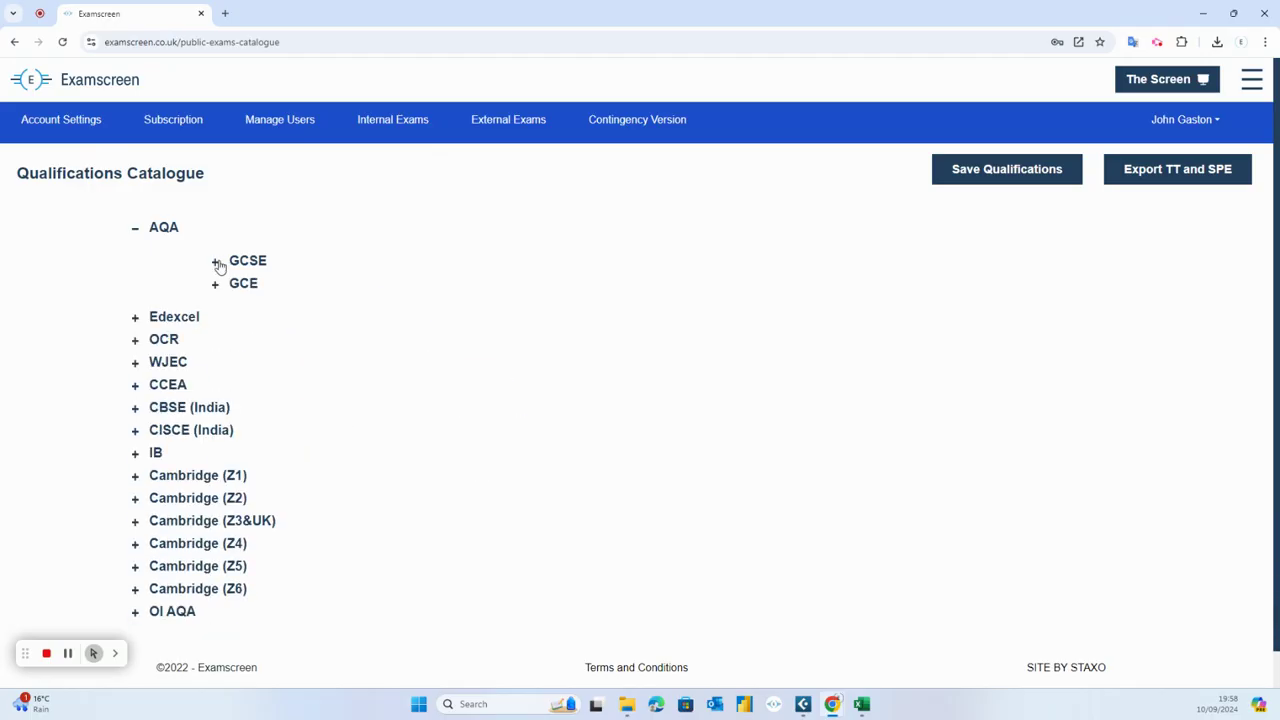
{"action": "left_click", "coordinate": [136, 228]}
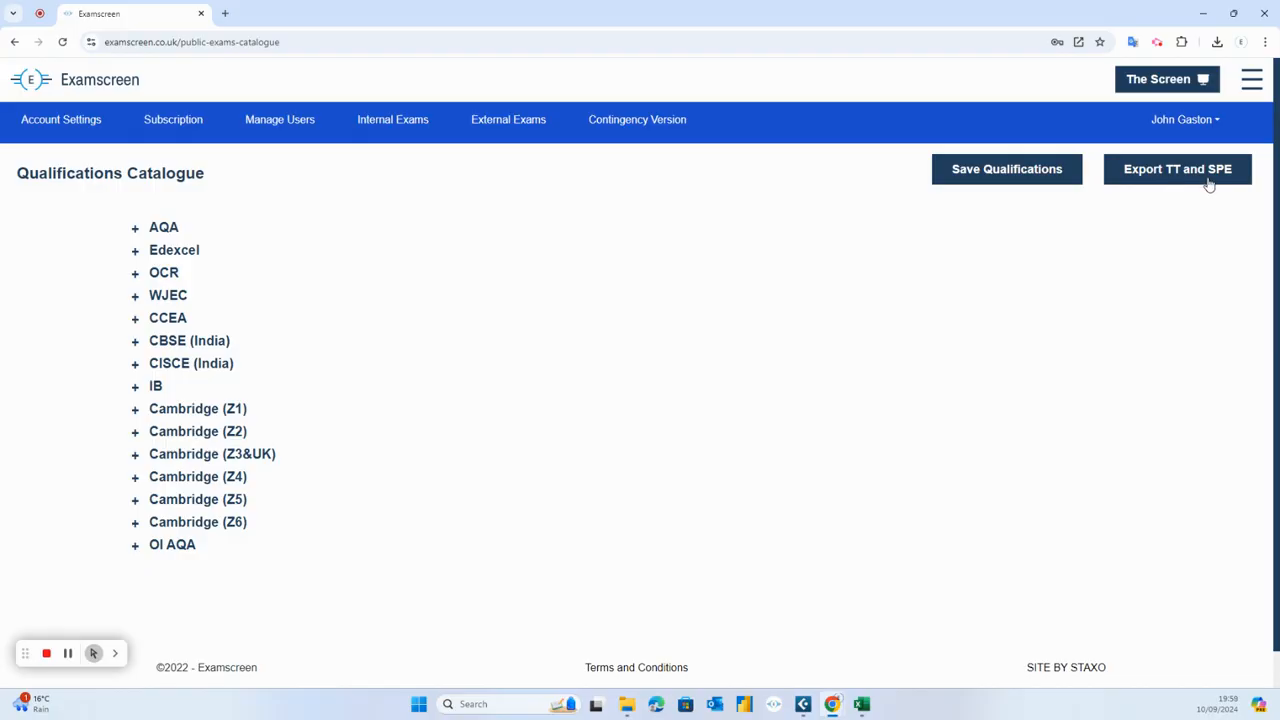
Bring up the timetable and SPE export form and clear its start date.
{"action": "left_click", "coordinate": [1208, 183]}
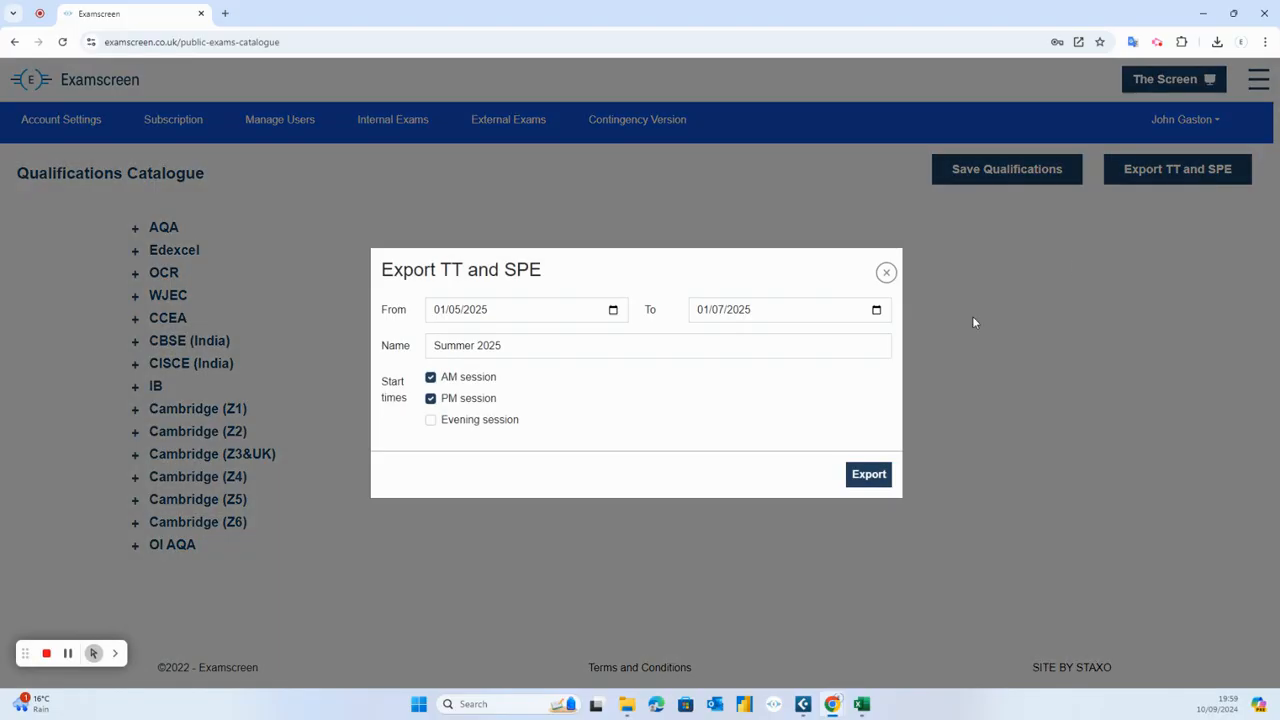
{"action": "left_click", "coordinate": [614, 310]}
{"action": "left_click", "coordinate": [596, 312]}
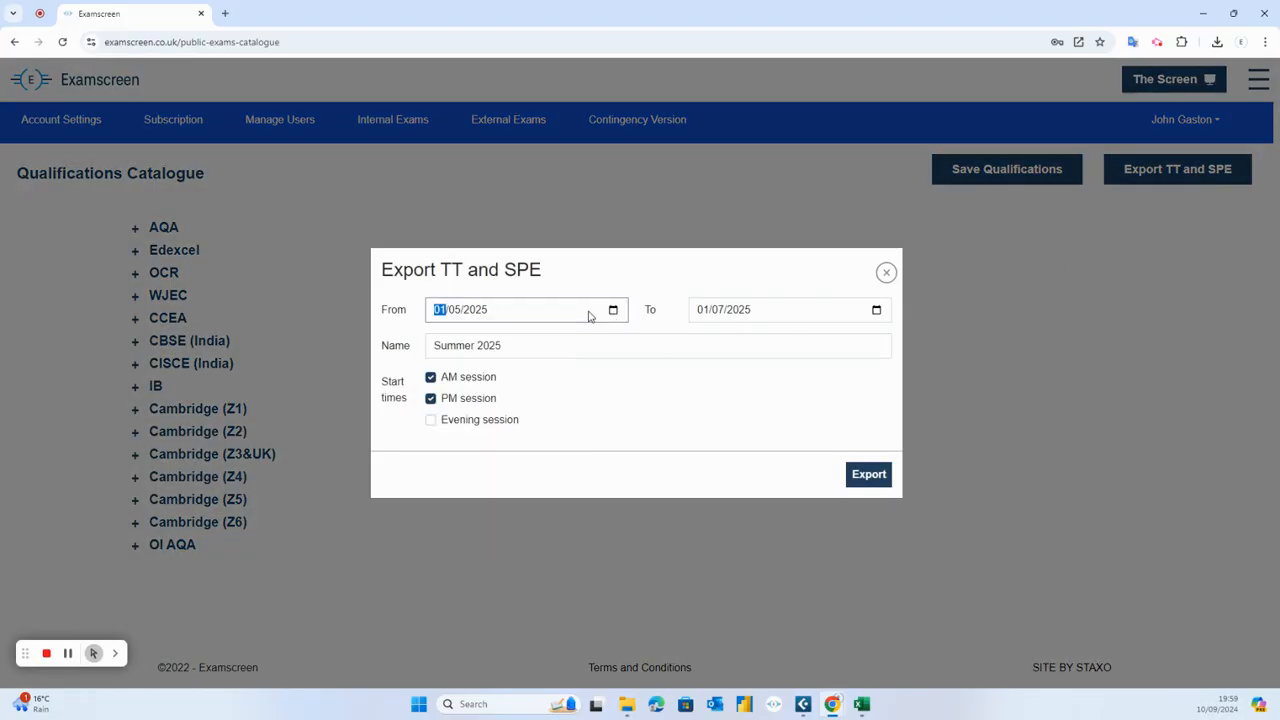
{"action": "left_click", "coordinate": [430, 310]}
{"action": "left_click", "coordinate": [476, 310]}
{"action": "key", "text": "BackSpace"}
{"action": "left_click", "coordinate": [462, 312]}
{"action": "key", "text": "BackSpace"}
{"action": "key", "text": "BackSpace"}
Clear the end date and switch the start-date calendar to month/year selection.
{"action": "left_click", "coordinate": [745, 312]}
{"action": "key", "text": "BackSpace"}
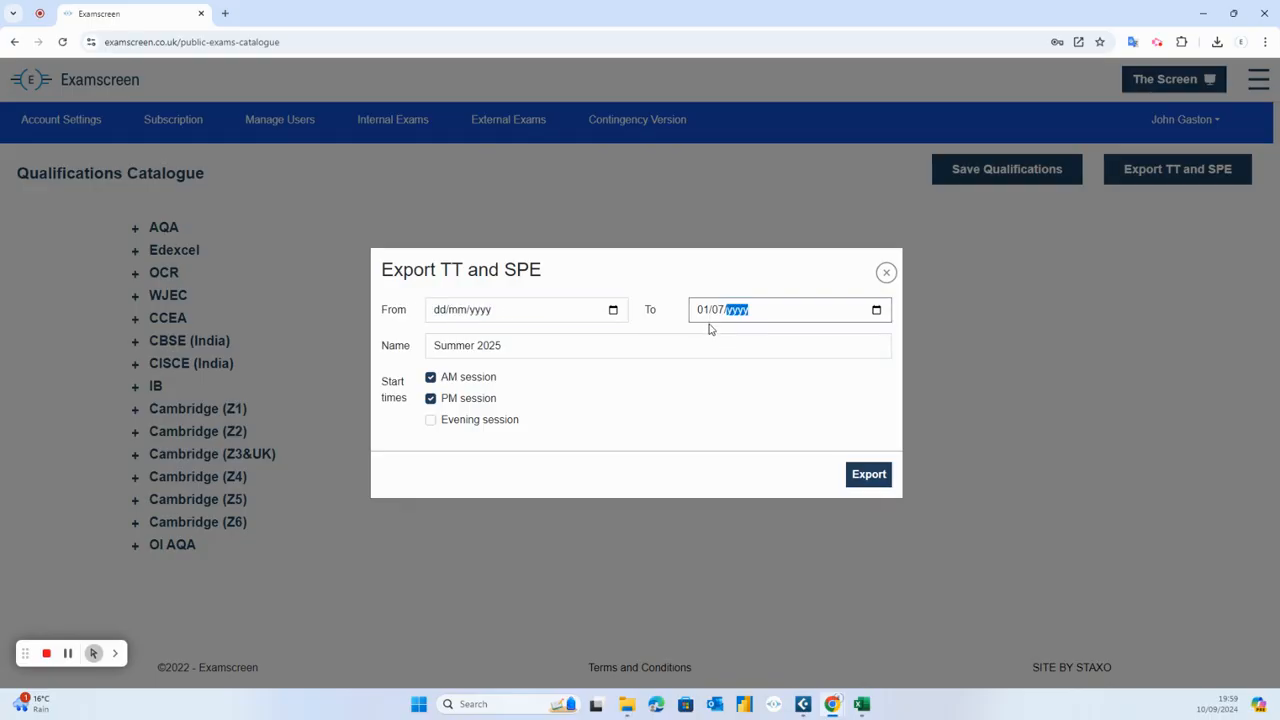
{"action": "key", "text": "BackSpace"}
{"action": "left_click", "coordinate": [702, 310]}
{"action": "key", "text": "BackSpace"}
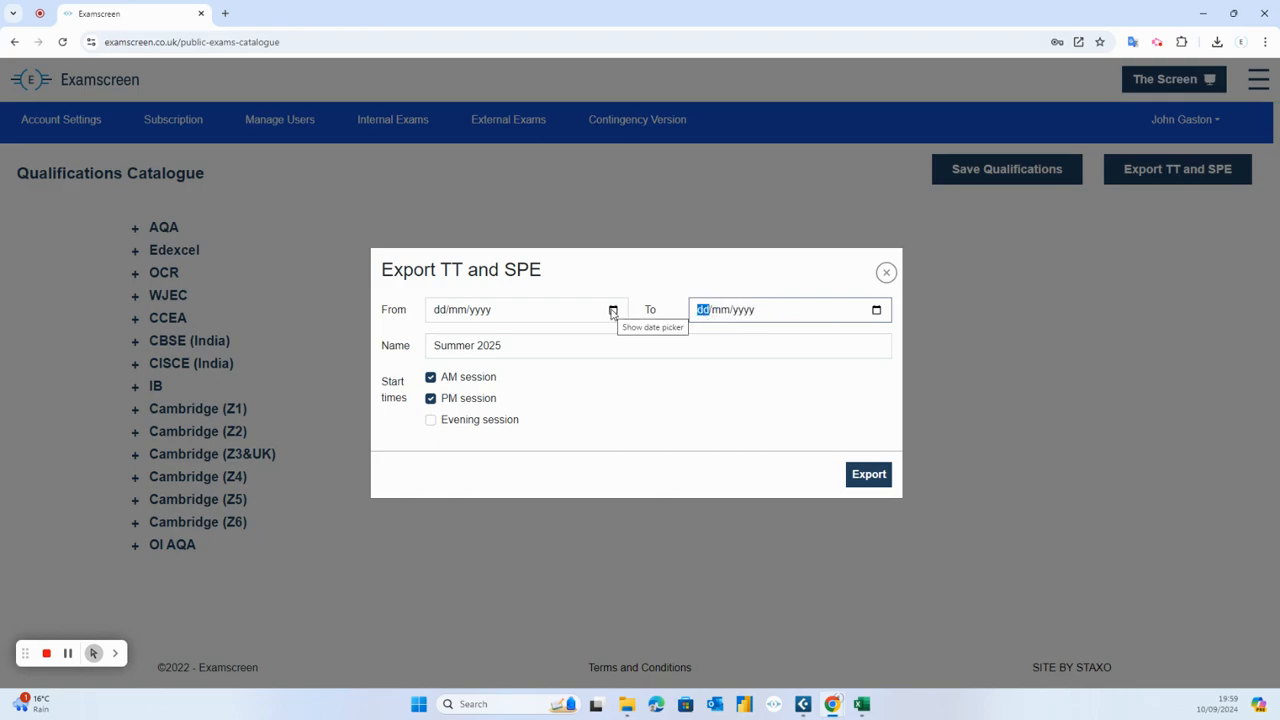
{"action": "left_click", "coordinate": [613, 310]}
{"action": "left_click", "coordinate": [501, 340]}
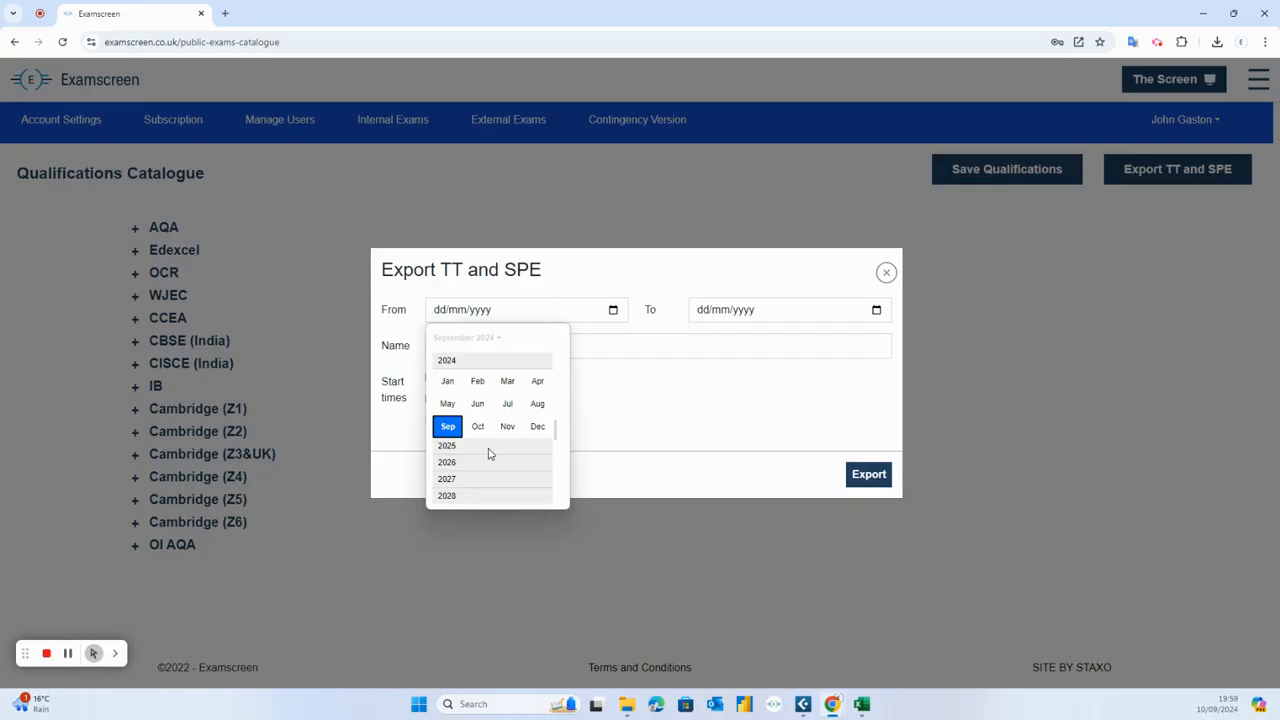
Set the export start date to 1 May 2025 from the 2025 months.
{"action": "left_click", "coordinate": [447, 445]}
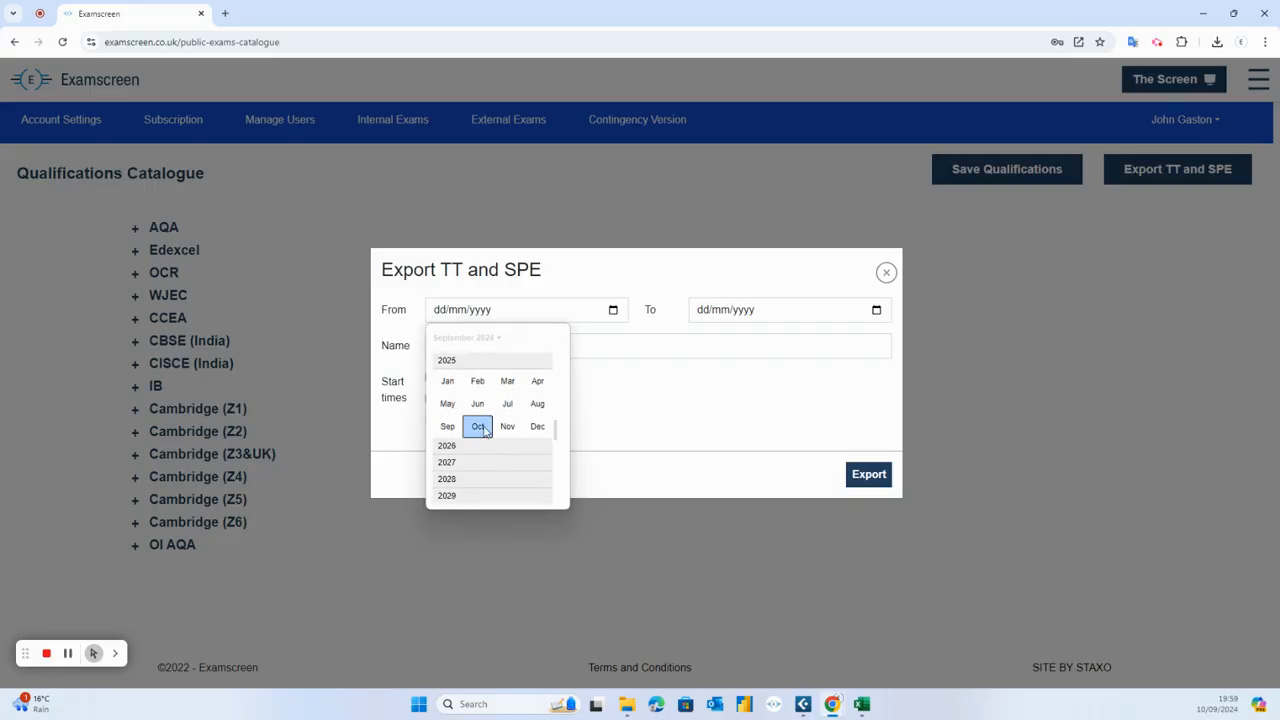
{"action": "left_click", "coordinate": [447, 404]}
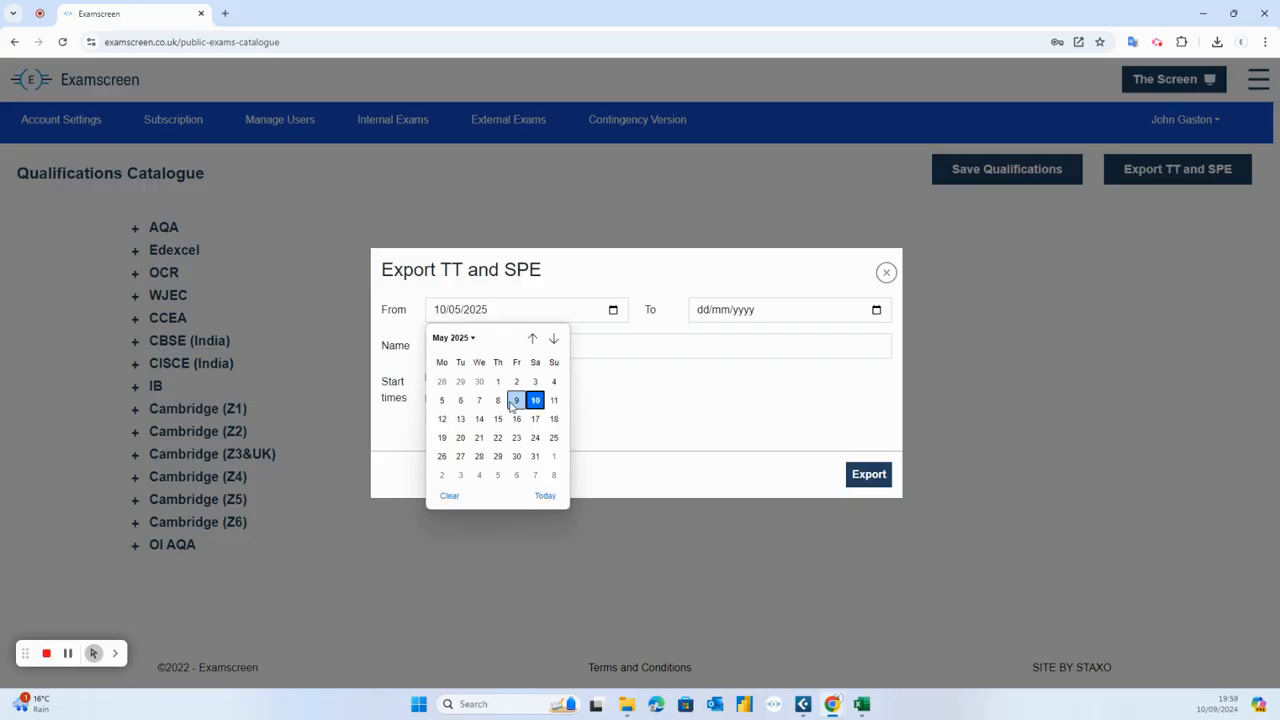
{"action": "left_click", "coordinate": [497, 385]}
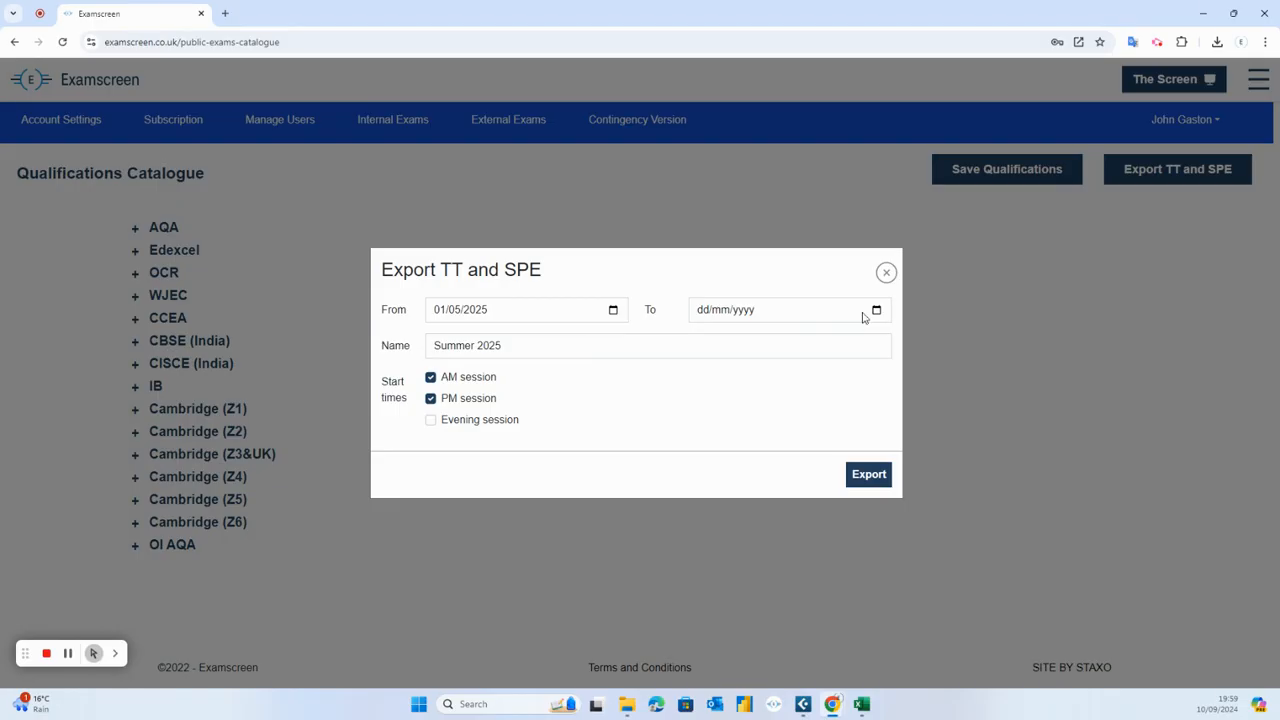
Set the export end date to 1 July 2025 and move on to the export name.
{"action": "left_click", "coordinate": [876, 310]}
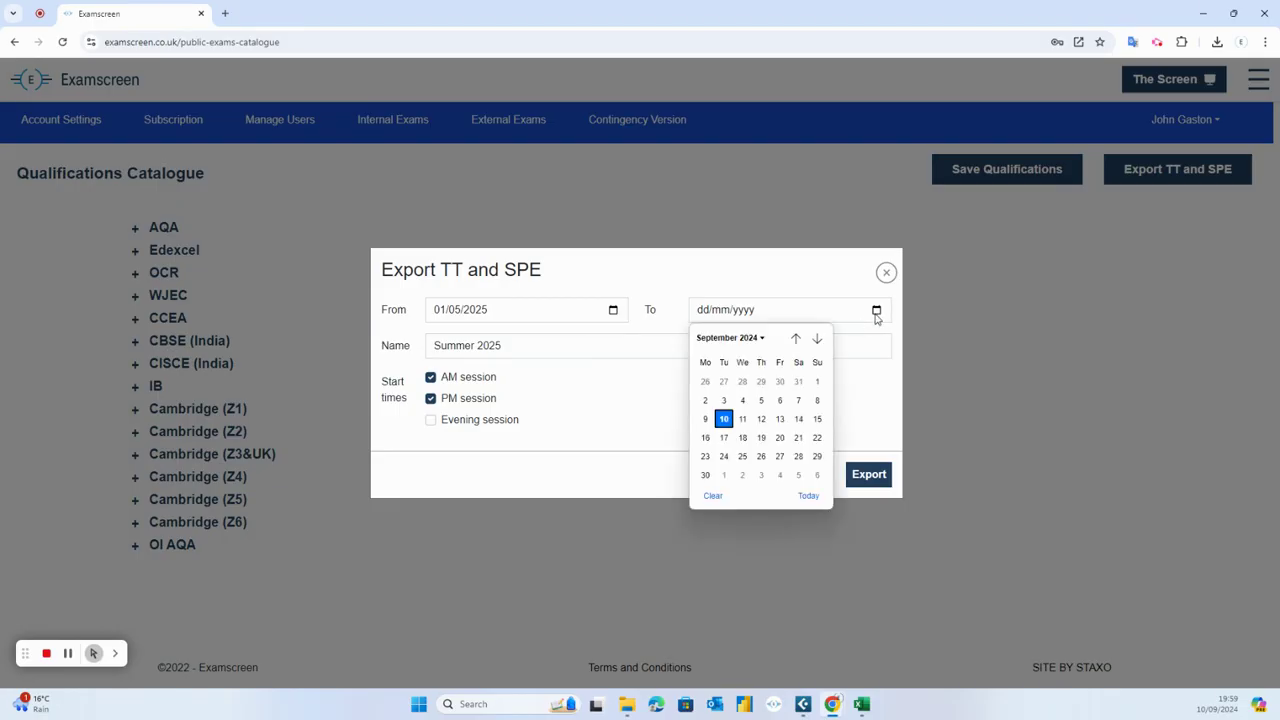
{"action": "left_click", "coordinate": [766, 339]}
{"action": "left_click", "coordinate": [728, 446]}
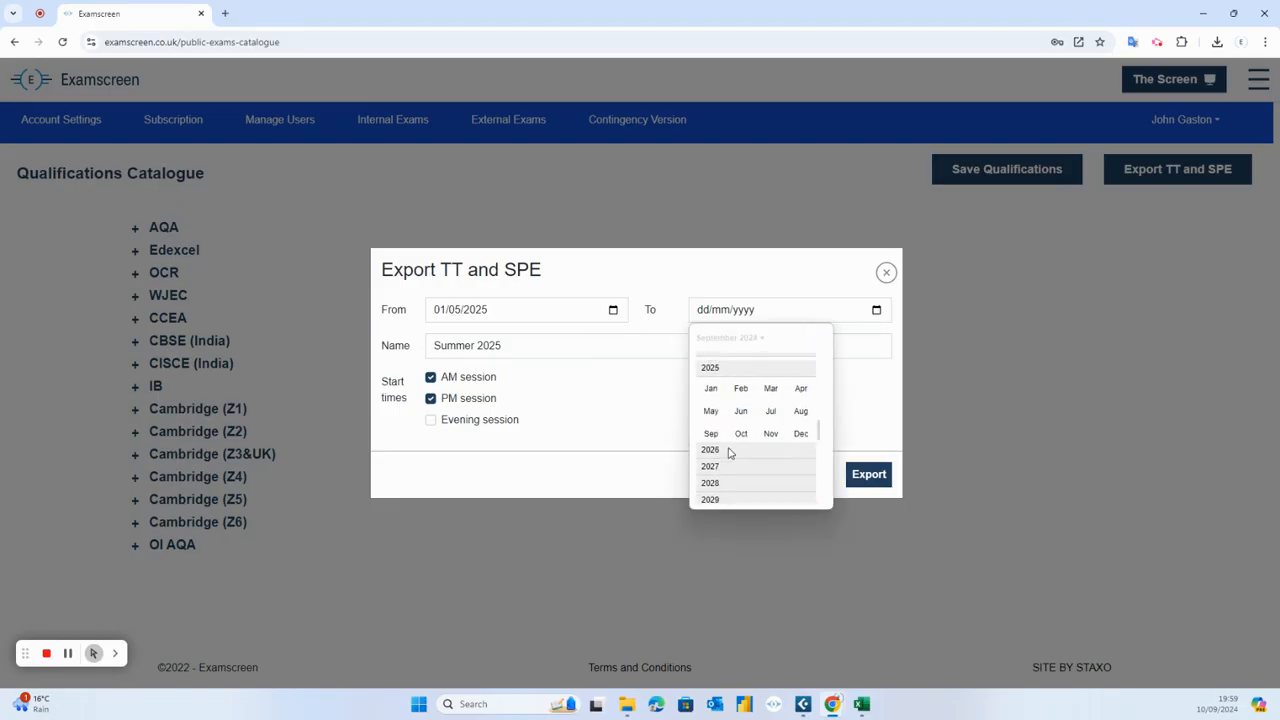
{"action": "left_click", "coordinate": [770, 404]}
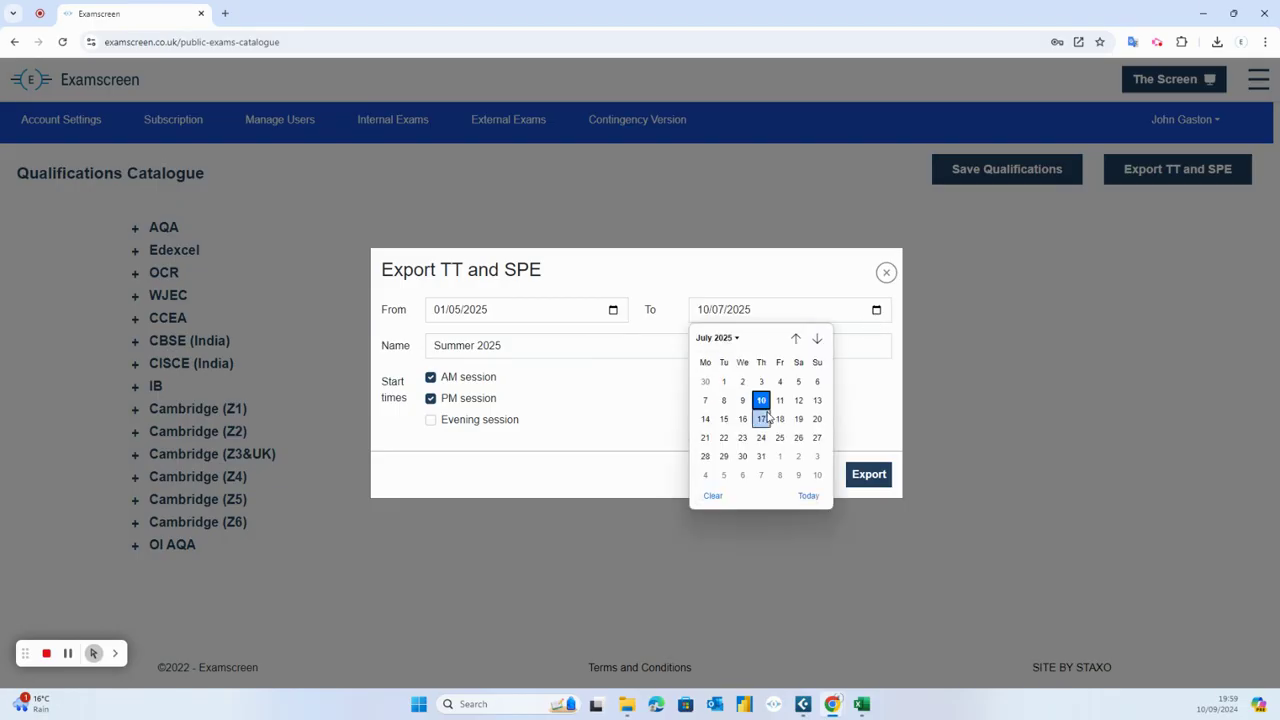
{"action": "left_click", "coordinate": [724, 382]}
{"action": "left_click", "coordinate": [548, 345]}
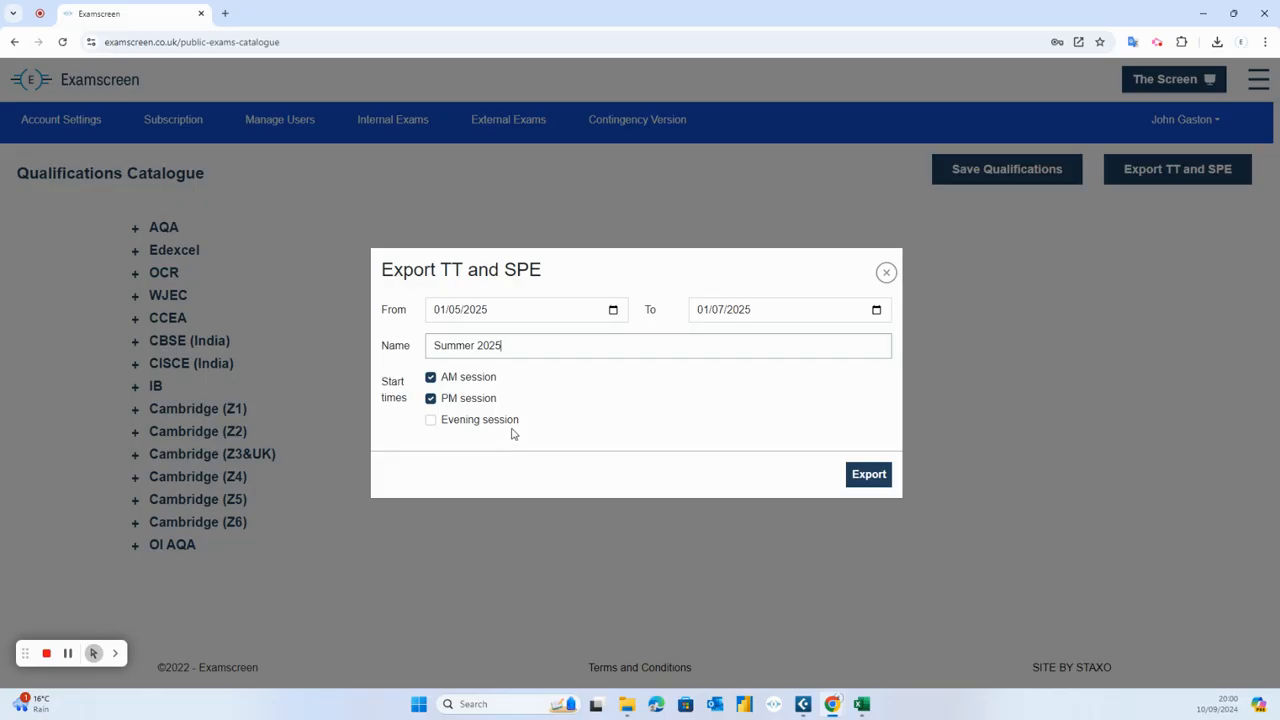
Export the Summer 2025 timetable and SPE workbook and open the download in Excel.
{"action": "left_click", "coordinate": [868, 474]}
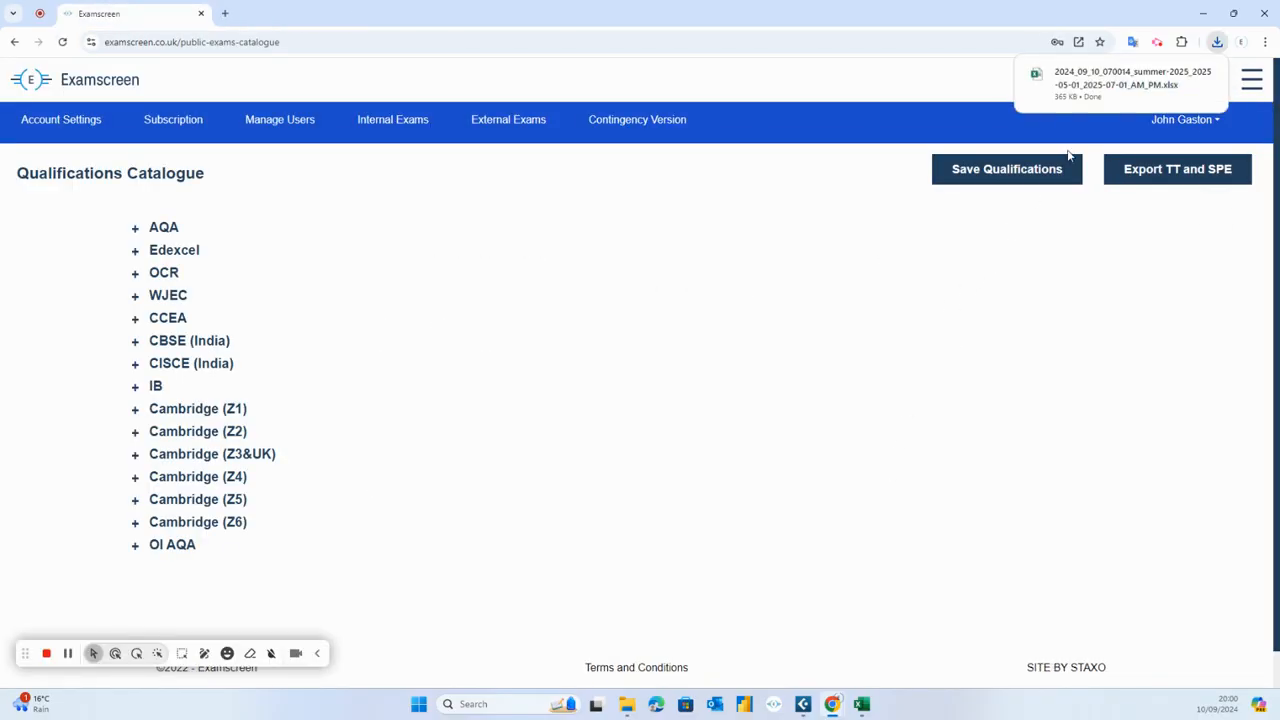
{"action": "mouse_move", "coordinate": [1110, 80]}
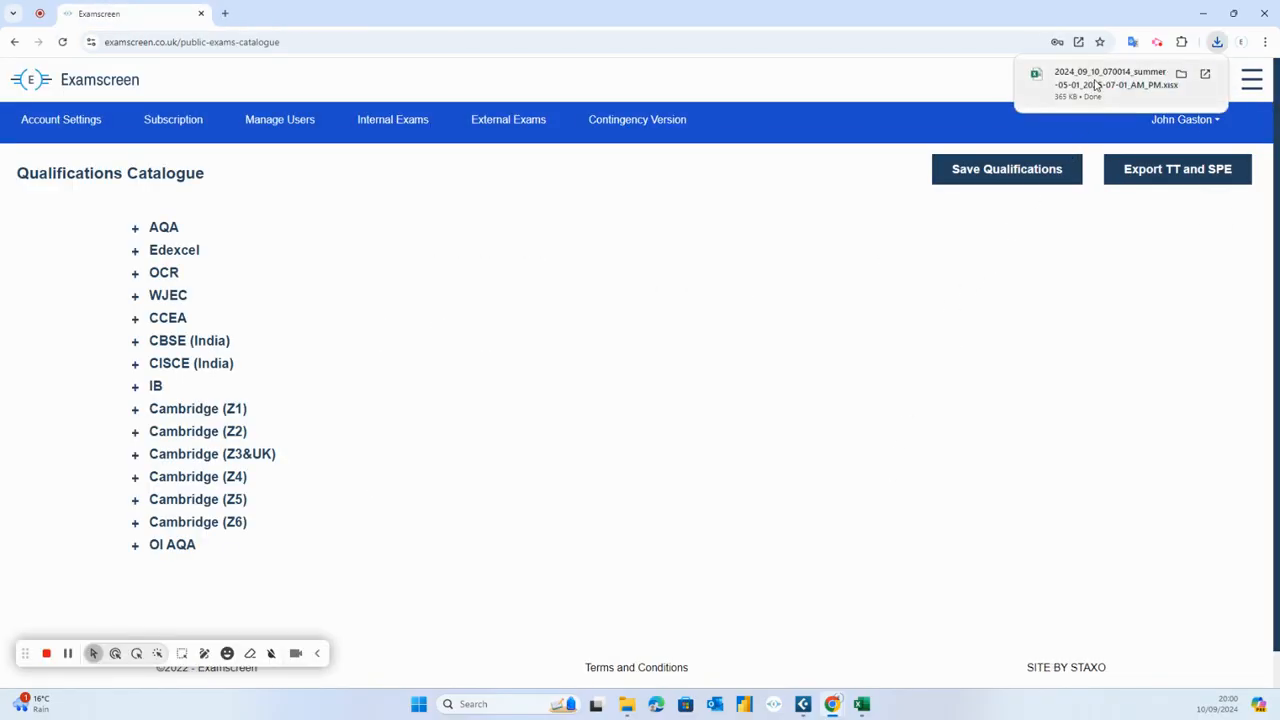
{"action": "left_click", "coordinate": [1095, 85]}
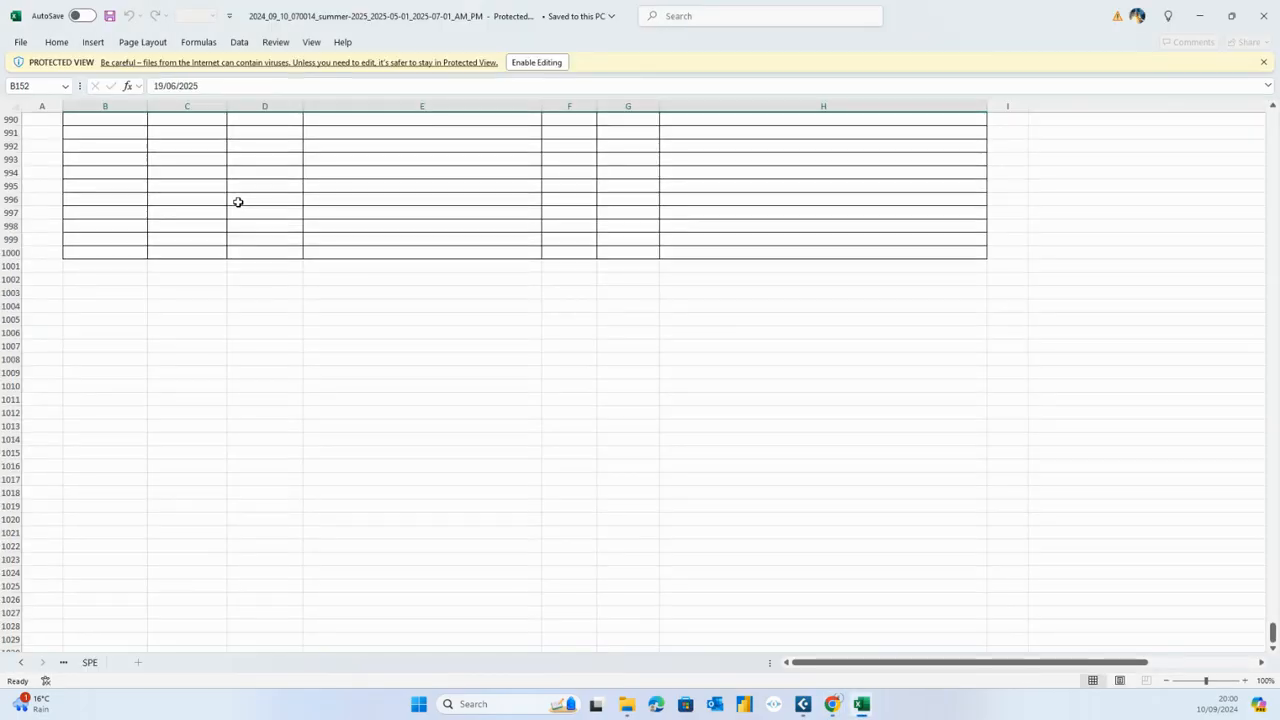
Enable editing, reveal the hidden Detailed sheet tab and show the SPE sheet.
{"action": "left_click", "coordinate": [537, 62]}
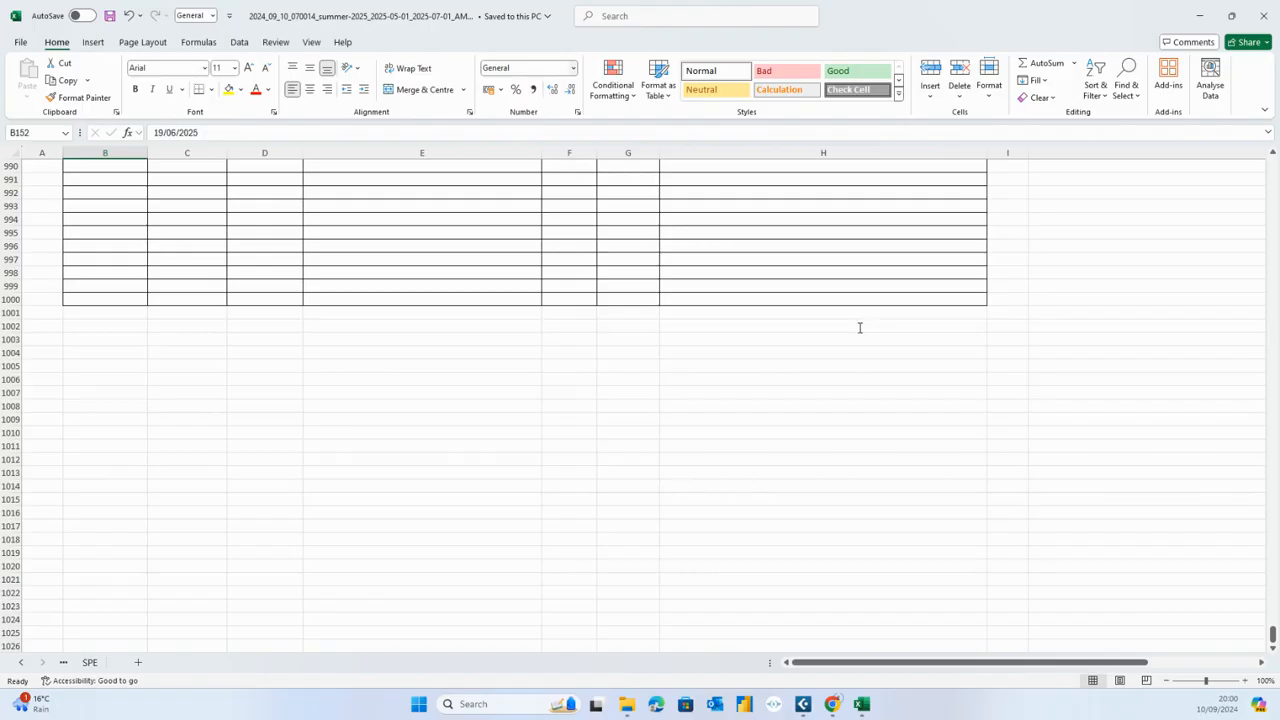
{"action": "left_click_drag", "start_coordinate": [1273, 632], "coordinate": [1273, 626]}
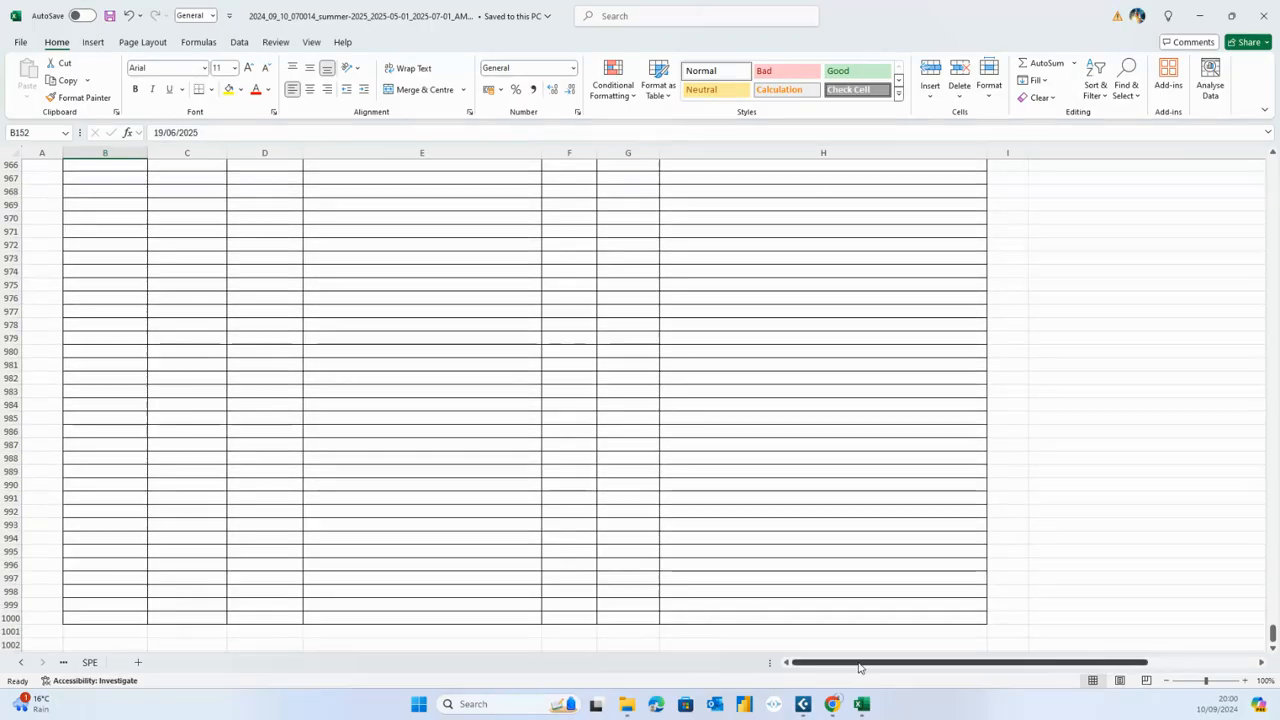
{"action": "left_click", "coordinate": [63, 663]}
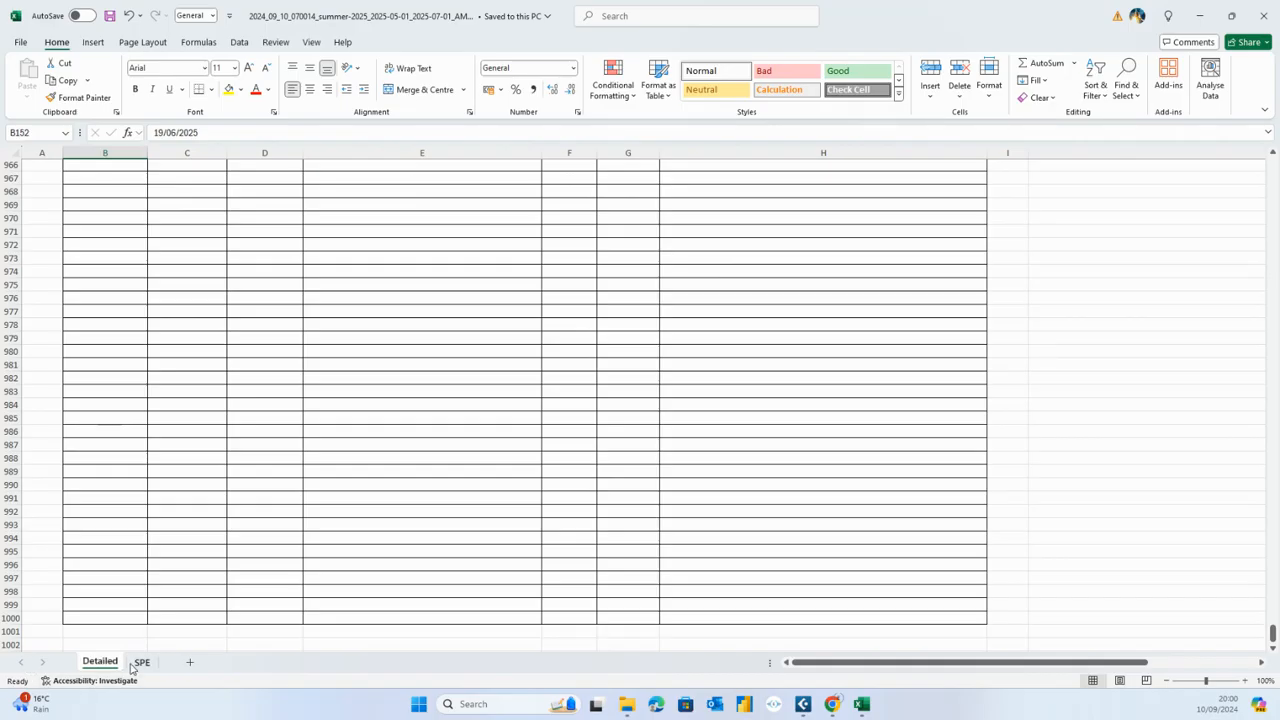
{"action": "left_click", "coordinate": [141, 662]}
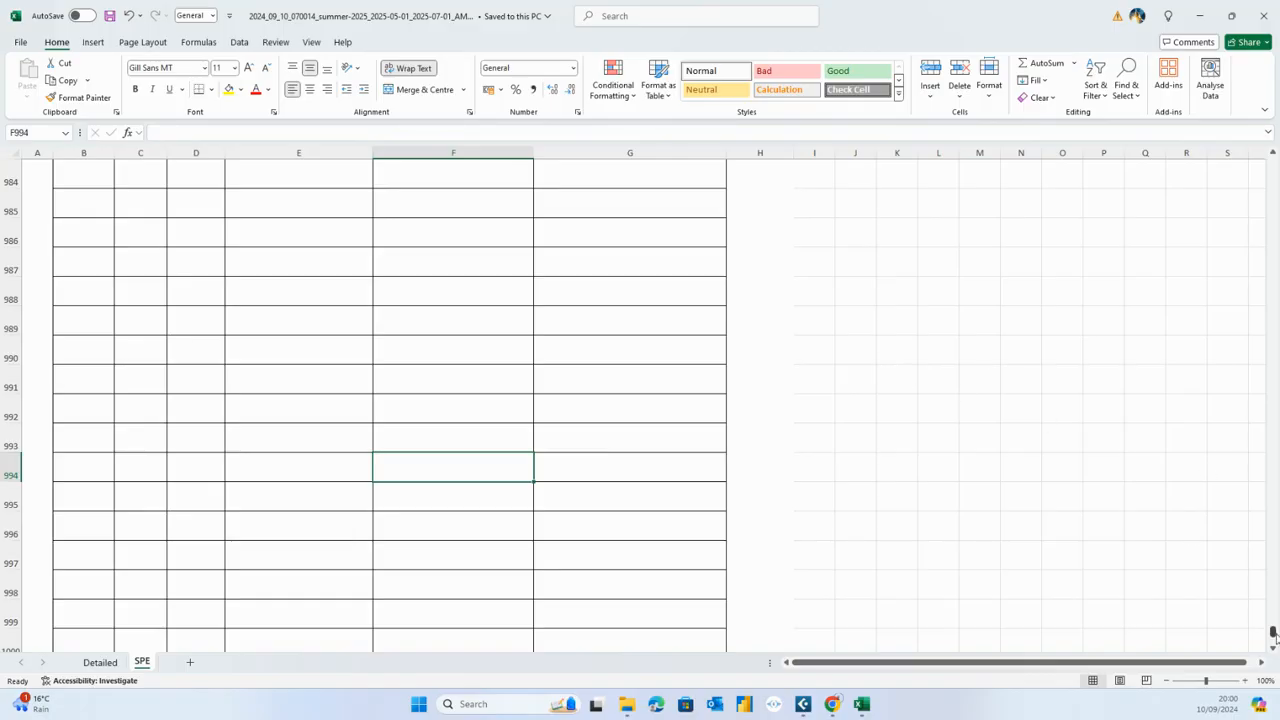
{"action": "left_click_drag", "start_coordinate": [1272, 634], "coordinate": [1272, 160]}
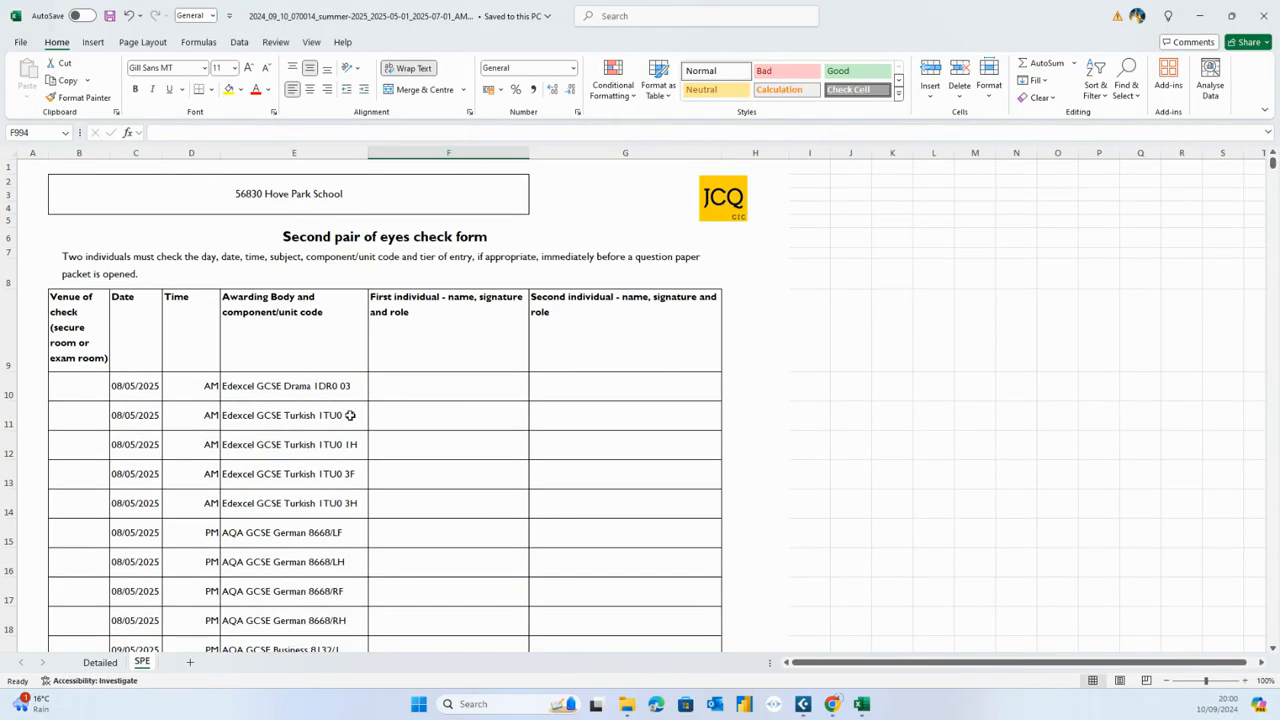
{"action": "left_click", "coordinate": [350, 416]}
{"action": "left_click", "coordinate": [332, 393]}
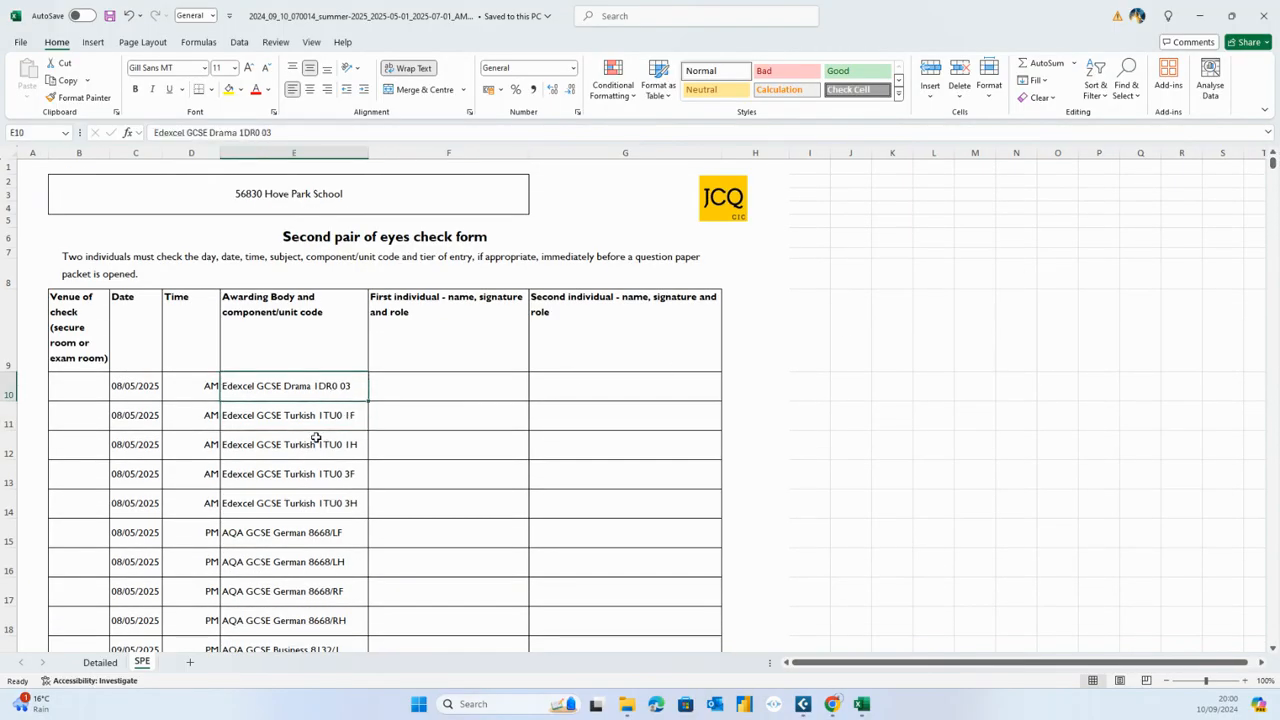
{"action": "left_click", "coordinate": [395, 196]}
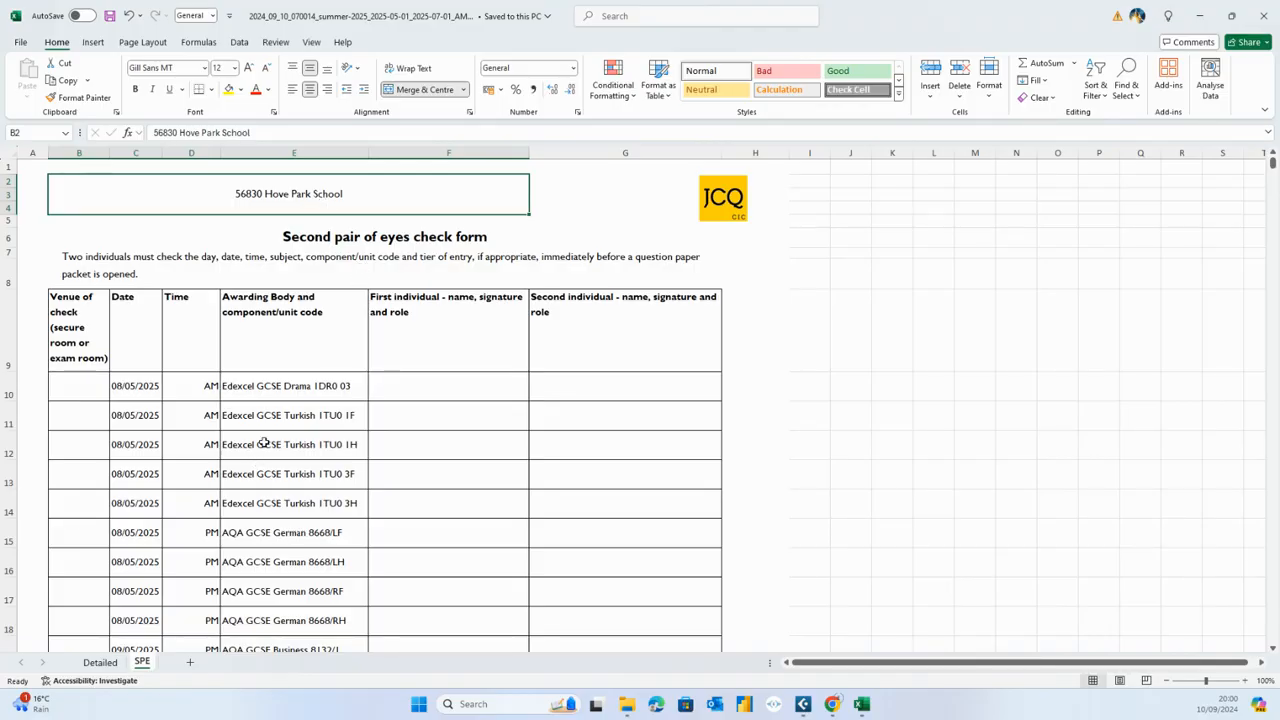
{"action": "left_click", "coordinate": [292, 397]}
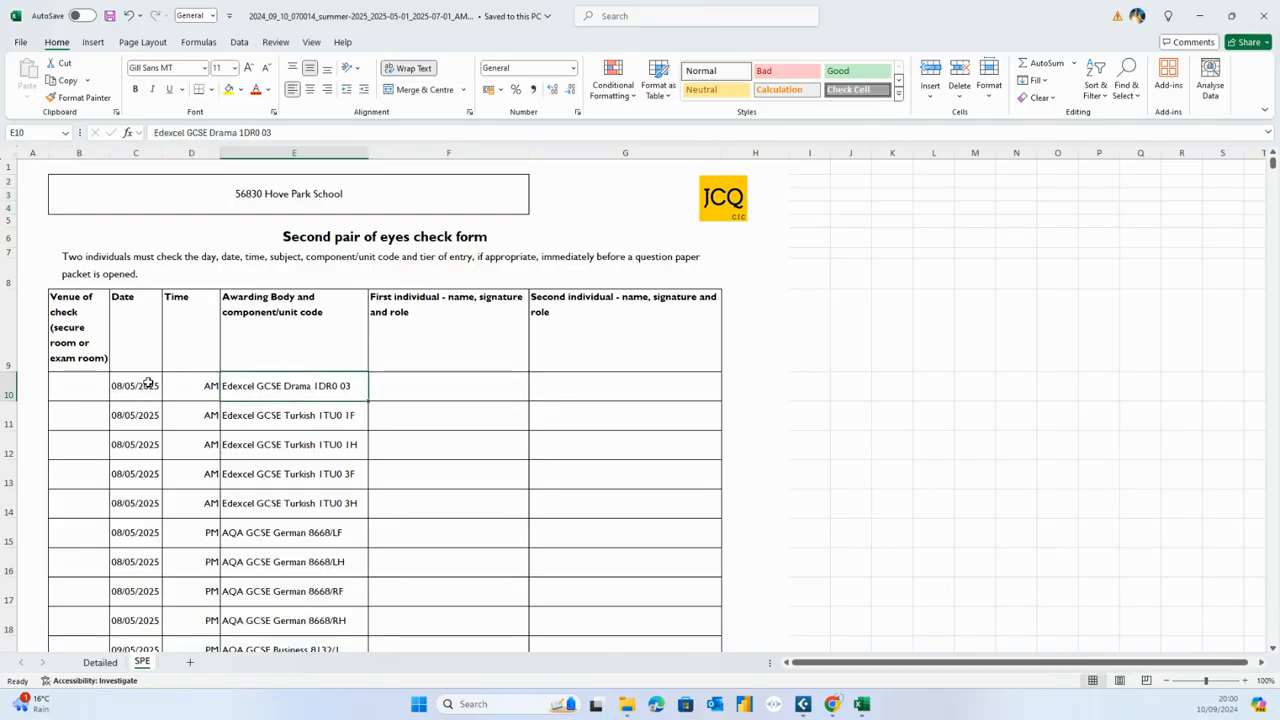
{"action": "left_click_drag", "start_coordinate": [150, 385], "coordinate": [150, 415]}
{"action": "left_click", "coordinate": [211, 388]}
{"action": "left_click_drag", "start_coordinate": [211, 388], "coordinate": [202, 470]}
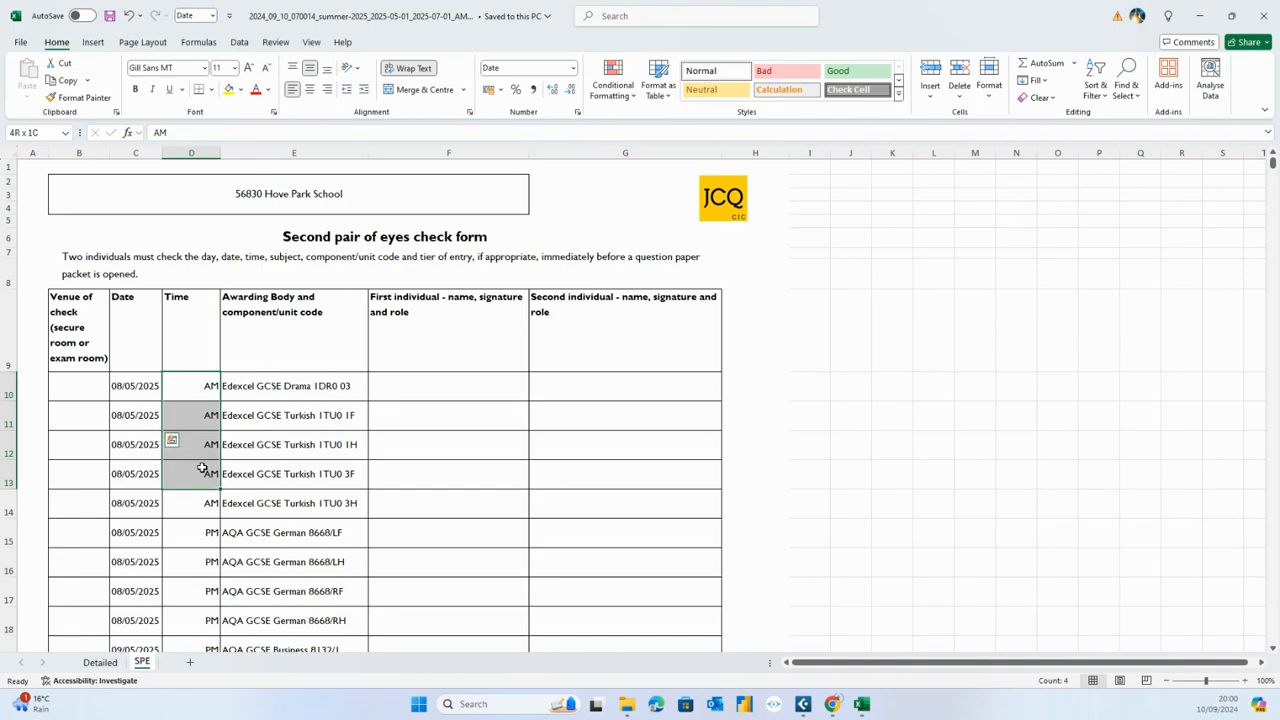
{"action": "left_click", "coordinate": [200, 387]}
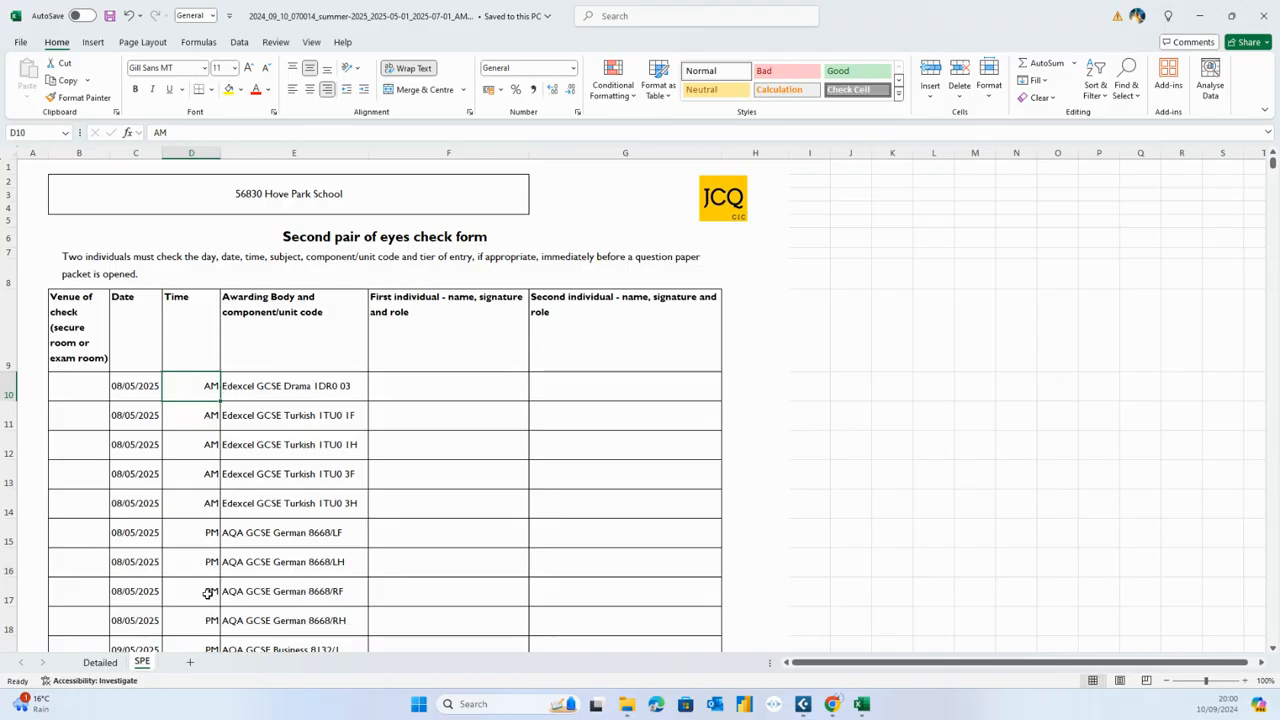
{"action": "left_click", "coordinate": [292, 387]}
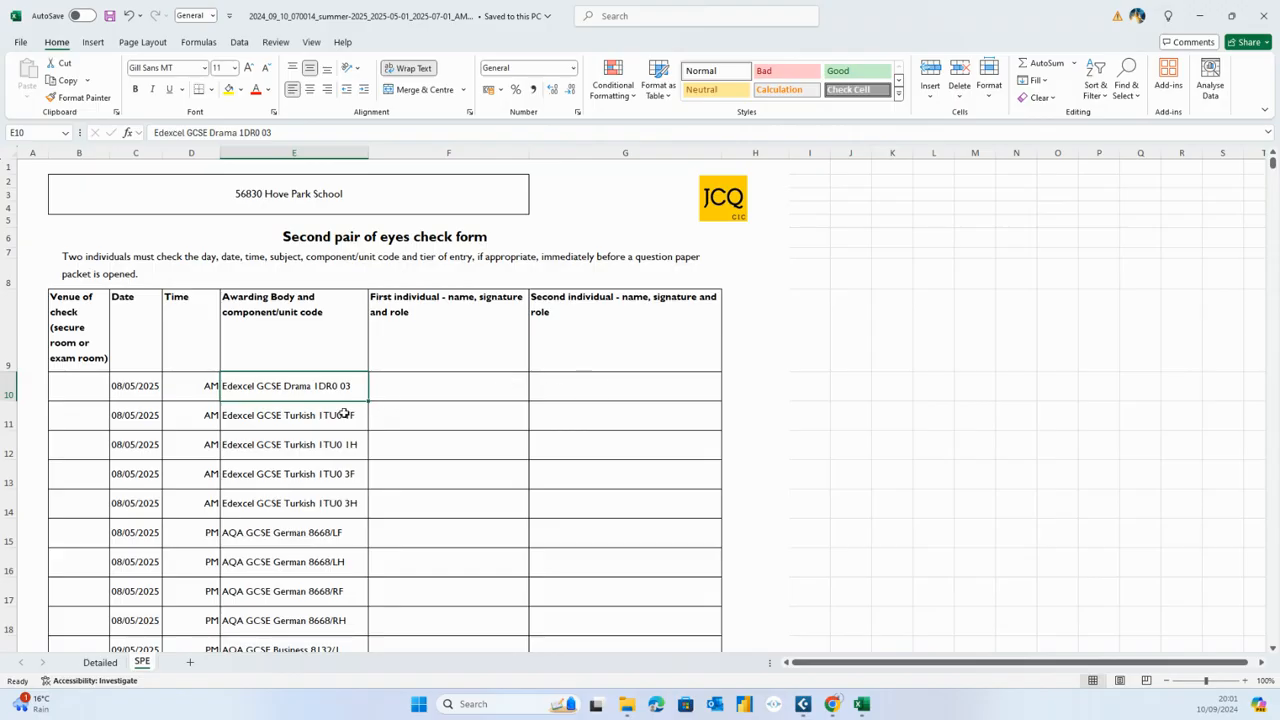
{"action": "scroll", "coordinate": [343, 414], "scroll_direction": "down", "scroll_amount": 3}
{"action": "scroll", "coordinate": [343, 414], "scroll_direction": "down", "scroll_amount": 5}
{"action": "scroll", "coordinate": [343, 414], "scroll_direction": "down", "scroll_amount": 5}
{"action": "scroll", "coordinate": [343, 414], "scroll_direction": "down", "scroll_amount": 3}
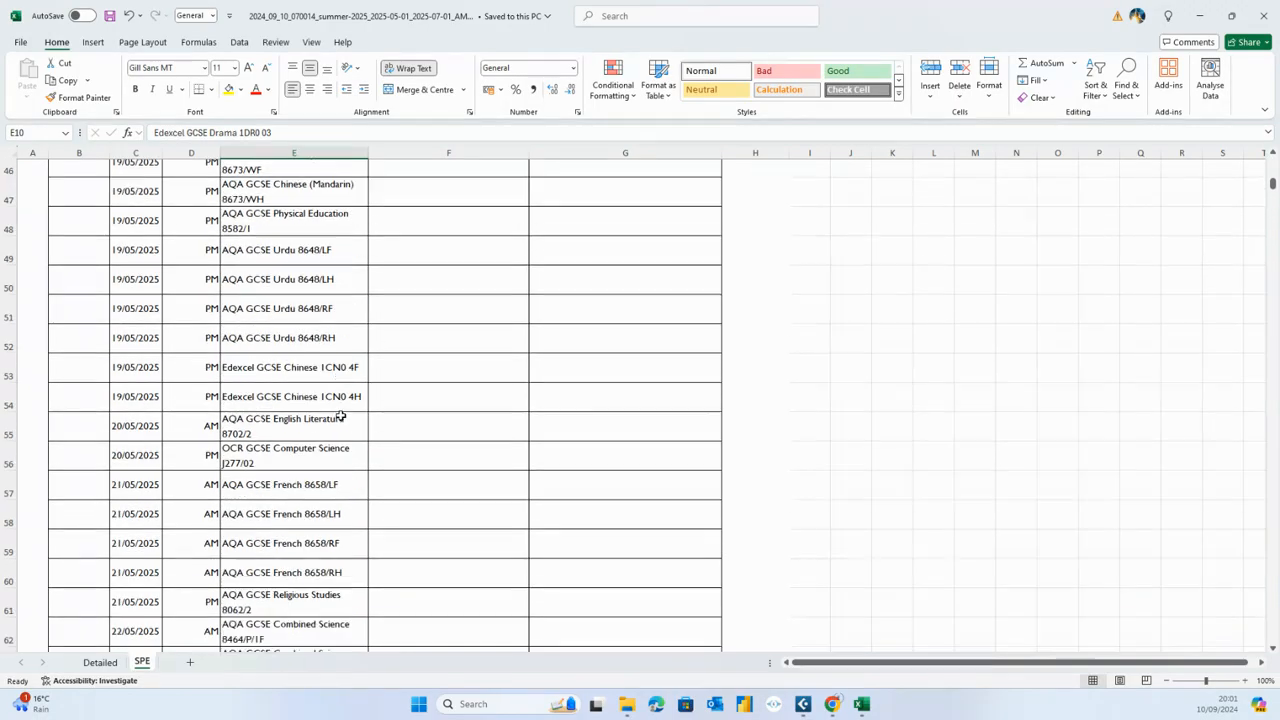
{"action": "scroll", "coordinate": [343, 414], "scroll_direction": "down", "scroll_amount": 3}
{"action": "scroll", "coordinate": [343, 414], "scroll_direction": "down", "scroll_amount": 5}
{"action": "scroll", "coordinate": [343, 414], "scroll_direction": "down", "scroll_amount": 5}
{"action": "scroll", "coordinate": [343, 414], "scroll_direction": "down", "scroll_amount": 3}
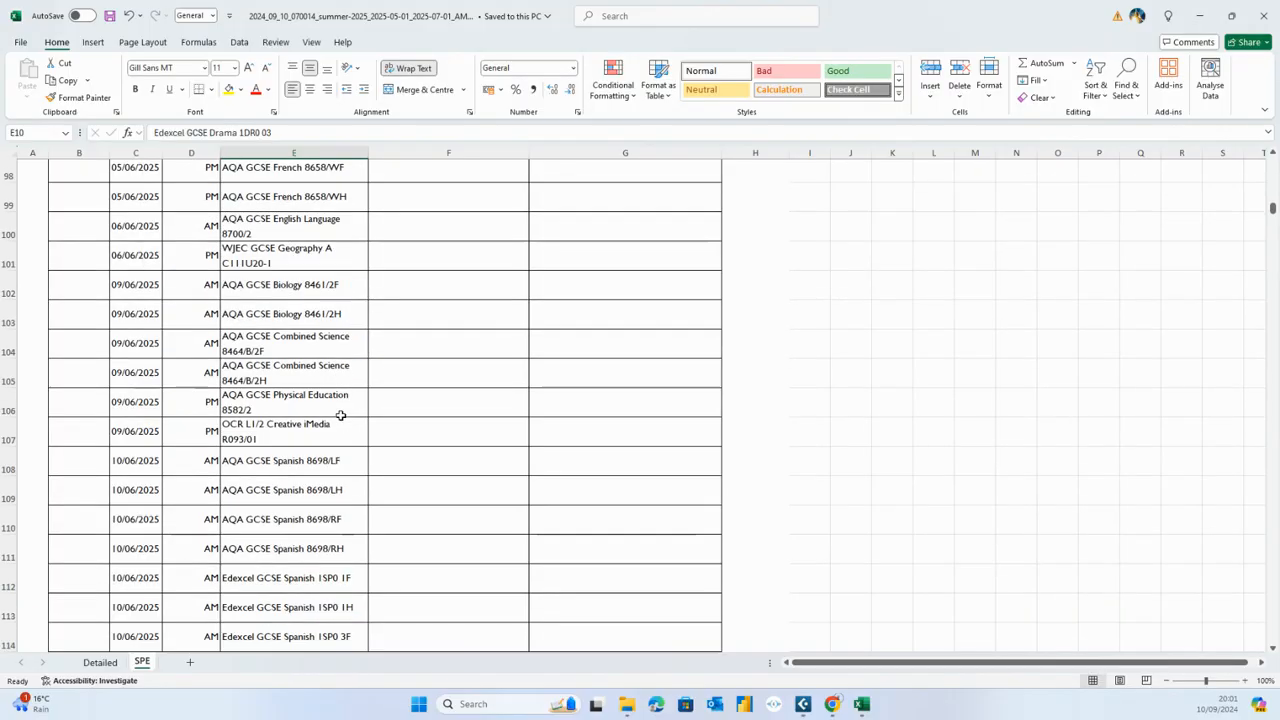
{"action": "scroll", "coordinate": [343, 414], "scroll_direction": "down", "scroll_amount": 3}
{"action": "scroll", "coordinate": [341, 414], "scroll_direction": "down", "scroll_amount": 5}
{"action": "scroll", "coordinate": [341, 414], "scroll_direction": "down", "scroll_amount": 4}
{"action": "scroll", "coordinate": [341, 414], "scroll_direction": "down", "scroll_amount": 2}
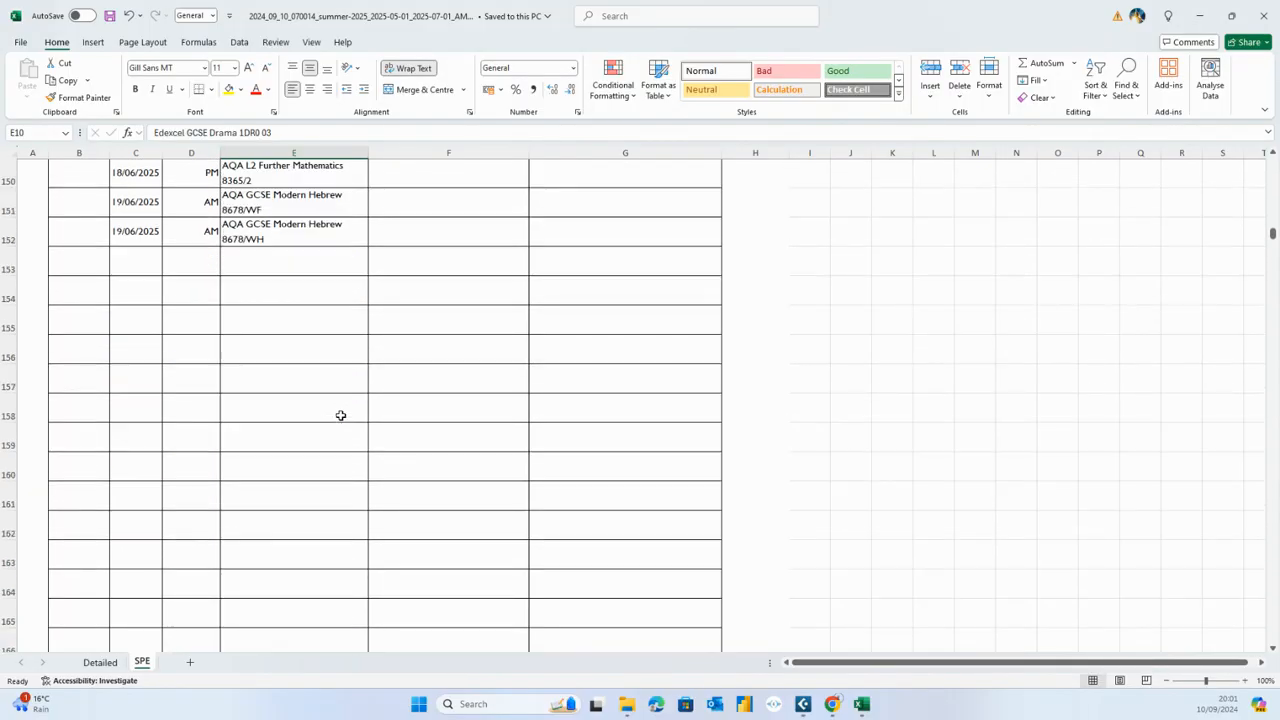
{"action": "scroll", "coordinate": [341, 414], "scroll_direction": "up", "scroll_amount": 5}
{"action": "scroll", "coordinate": [341, 414], "scroll_direction": "up", "scroll_amount": 5}
{"action": "scroll", "coordinate": [341, 414], "scroll_direction": "up", "scroll_amount": 5}
{"action": "scroll", "coordinate": [341, 414], "scroll_direction": "up", "scroll_amount": 5}
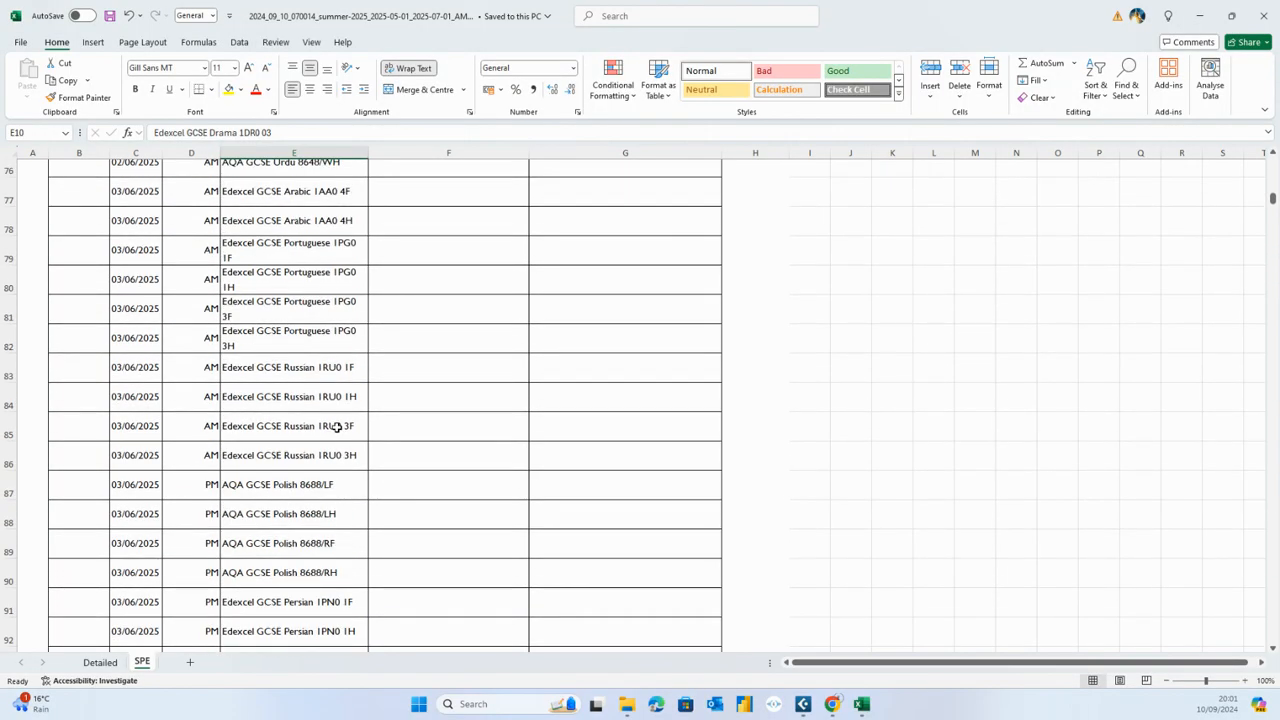
{"action": "scroll", "coordinate": [339, 420], "scroll_direction": "up", "scroll_amount": 4}
{"action": "scroll", "coordinate": [337, 427], "scroll_direction": "up", "scroll_amount": 5}
{"action": "scroll", "coordinate": [337, 427], "scroll_direction": "up", "scroll_amount": 5}
{"action": "scroll", "coordinate": [337, 427], "scroll_direction": "up", "scroll_amount": 5}
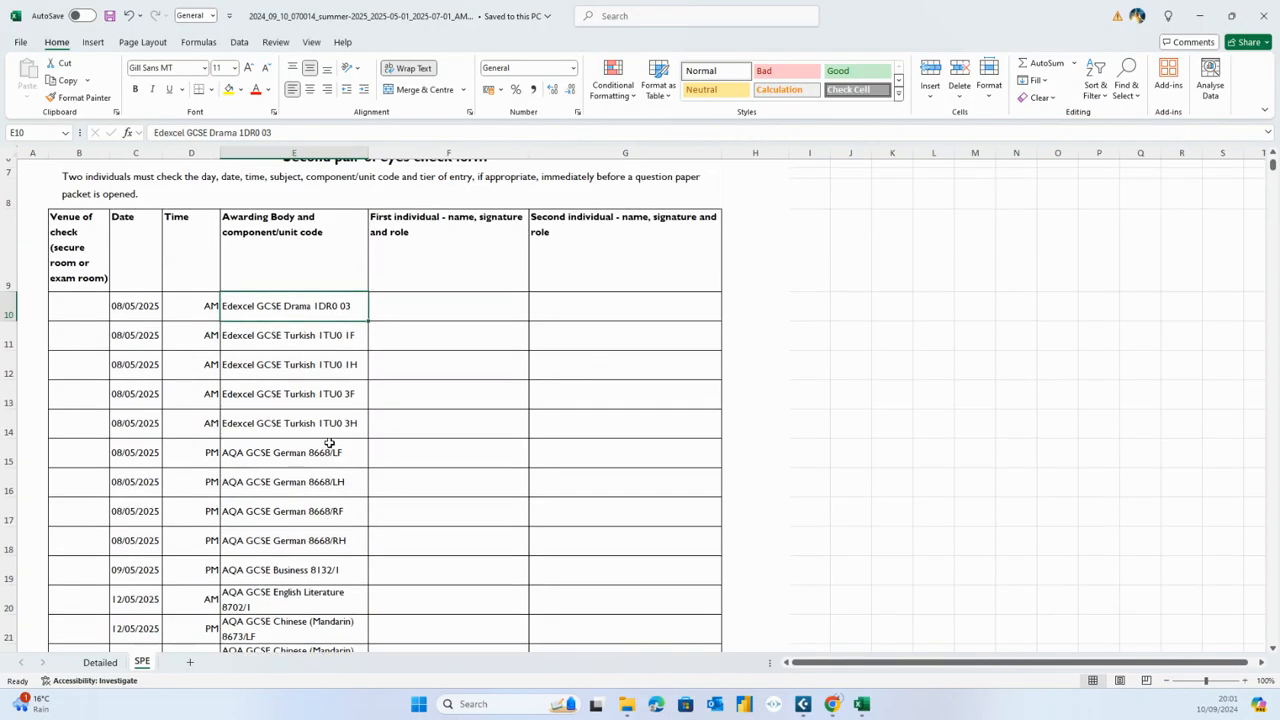
{"action": "scroll", "coordinate": [330, 440], "scroll_direction": "up", "scroll_amount": 3}
{"action": "scroll", "coordinate": [326, 445], "scroll_direction": "down", "scroll_amount": 3}
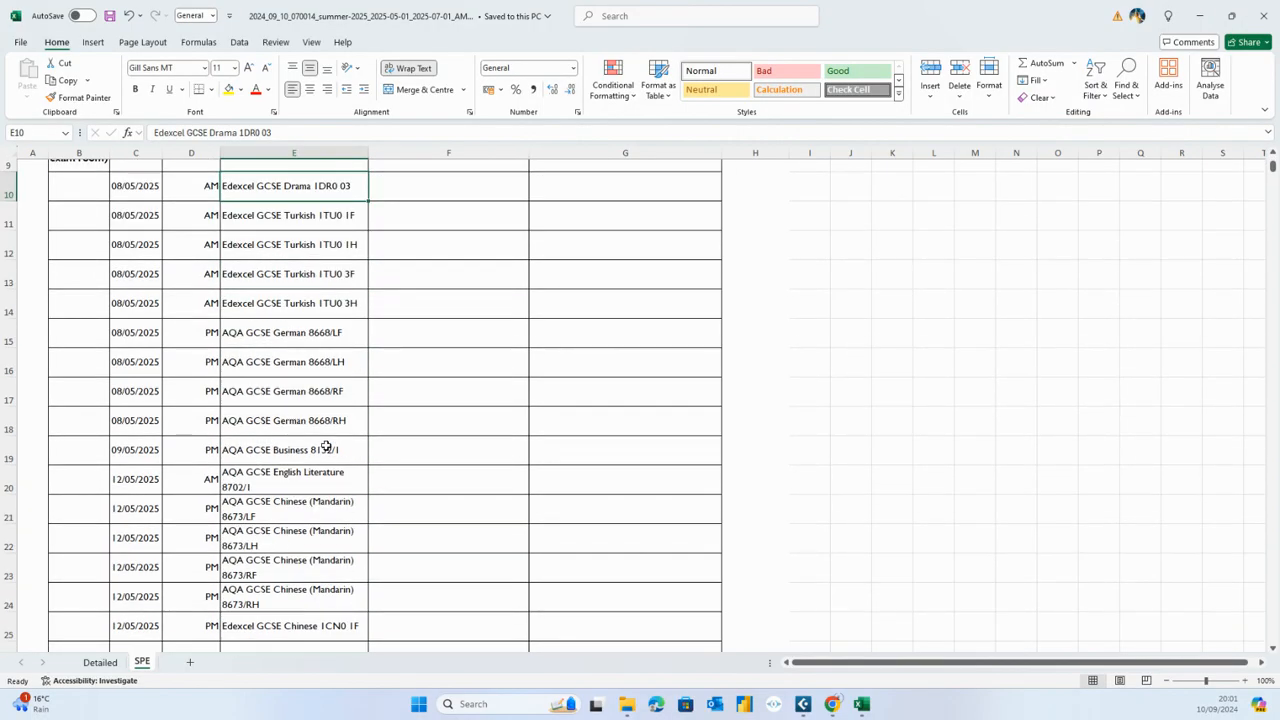
{"action": "scroll", "coordinate": [326, 445], "scroll_direction": "up", "scroll_amount": 3}
{"action": "scroll", "coordinate": [326, 445], "scroll_direction": "down", "scroll_amount": 2}
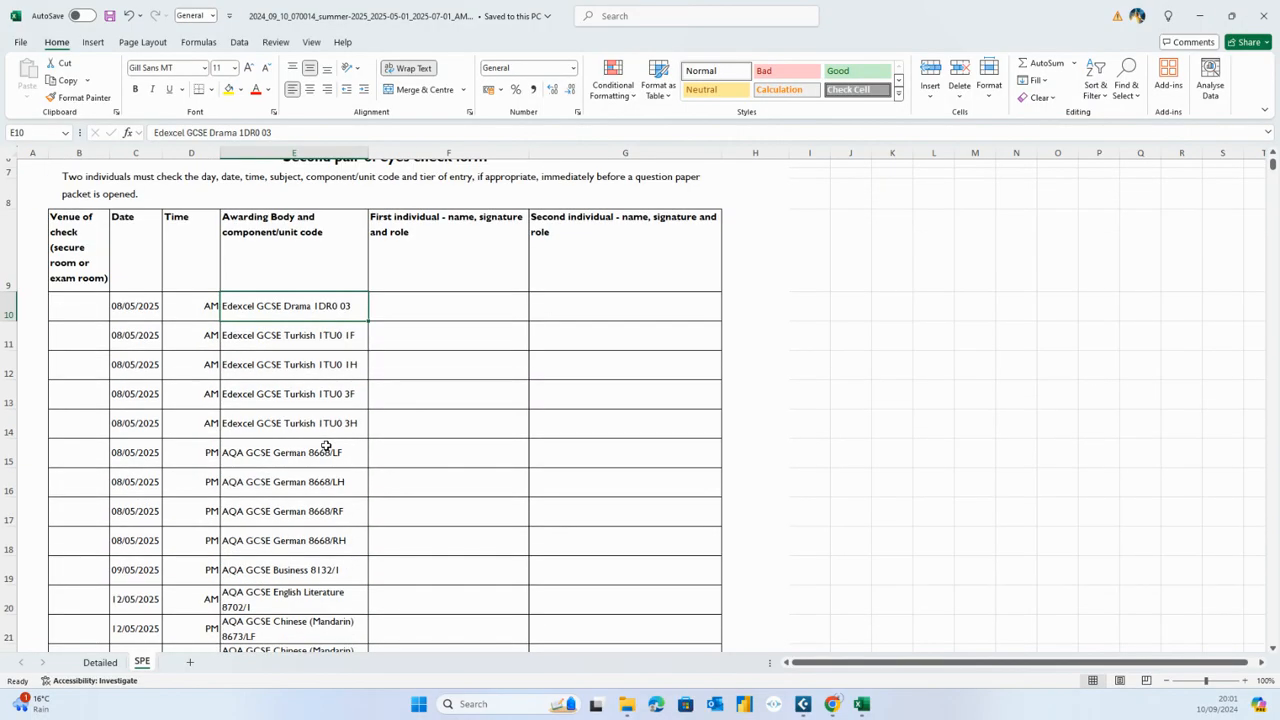
{"action": "scroll", "coordinate": [326, 445], "scroll_direction": "down", "scroll_amount": 3}
{"action": "scroll", "coordinate": [326, 445], "scroll_direction": "down", "scroll_amount": 2}
{"action": "scroll", "coordinate": [326, 445], "scroll_direction": "up", "scroll_amount": 4}
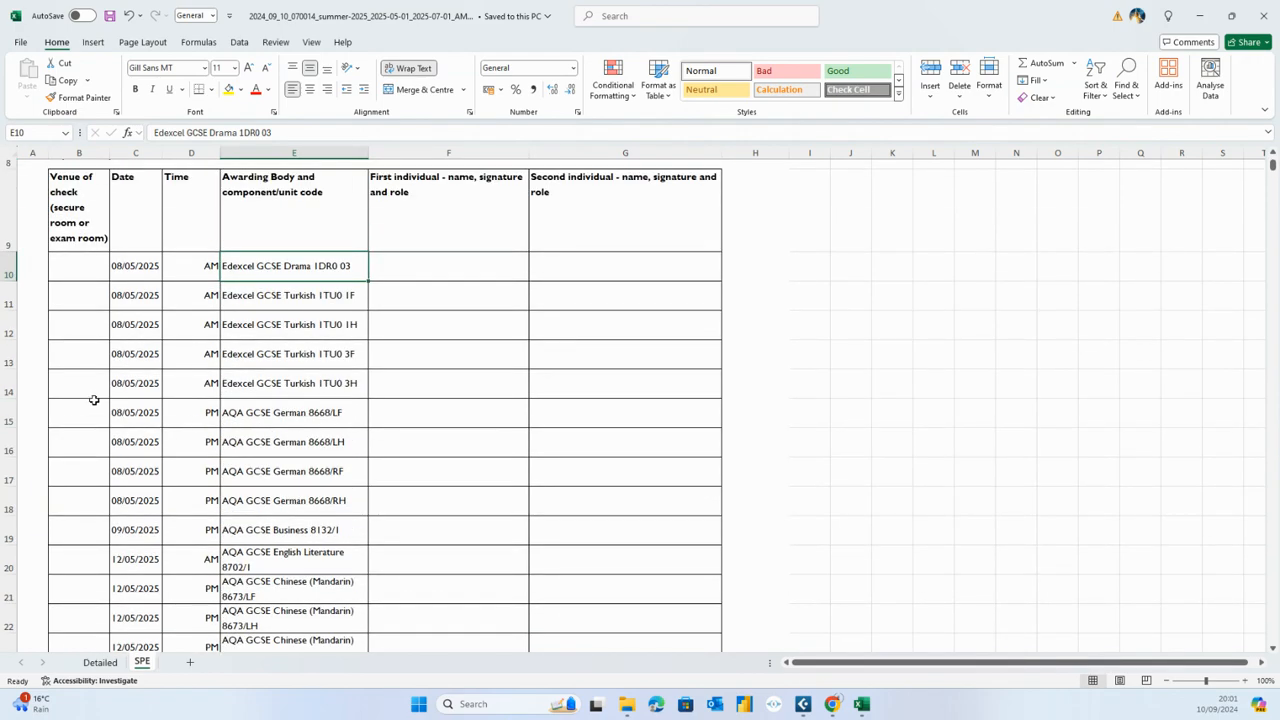
Review the Turkish 1TU0 component rows and the AQA German 8668/LF entry without changing them.
{"action": "left_click", "coordinate": [278, 386]}
{"action": "left_click", "coordinate": [287, 355]}
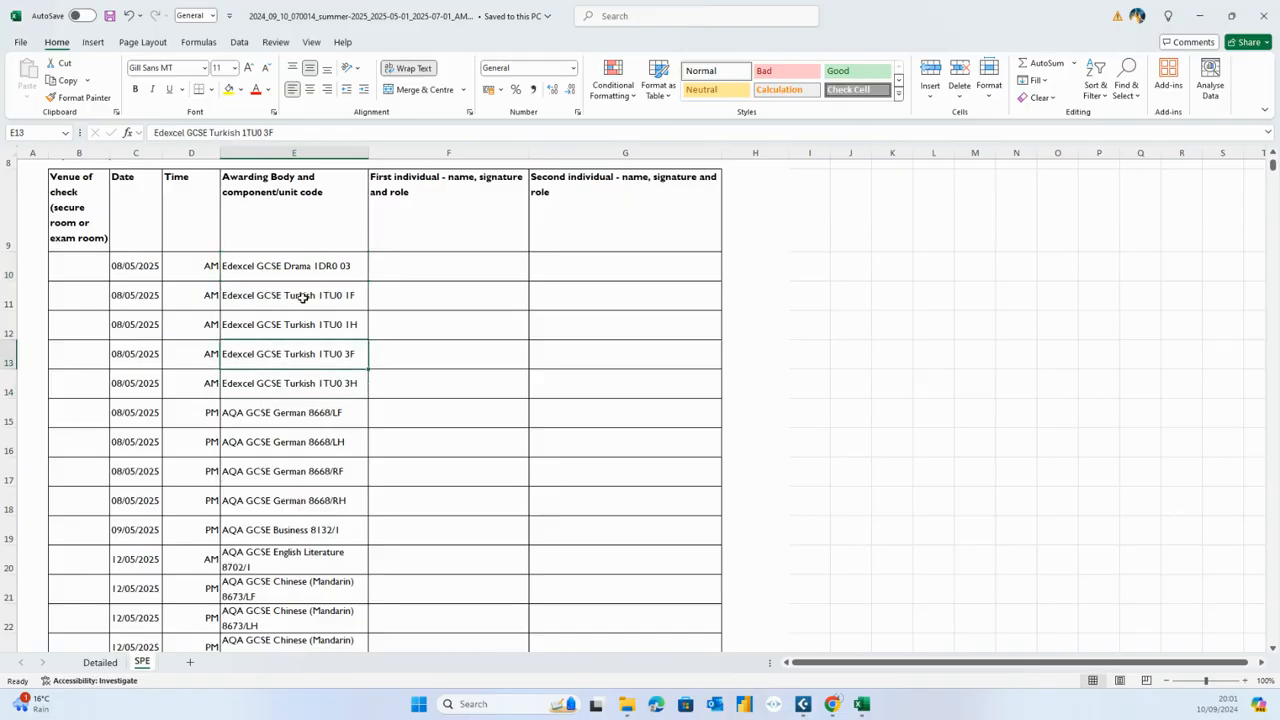
{"action": "left_click_drag", "start_coordinate": [302, 297], "coordinate": [299, 380]}
{"action": "left_click", "coordinate": [299, 378]}
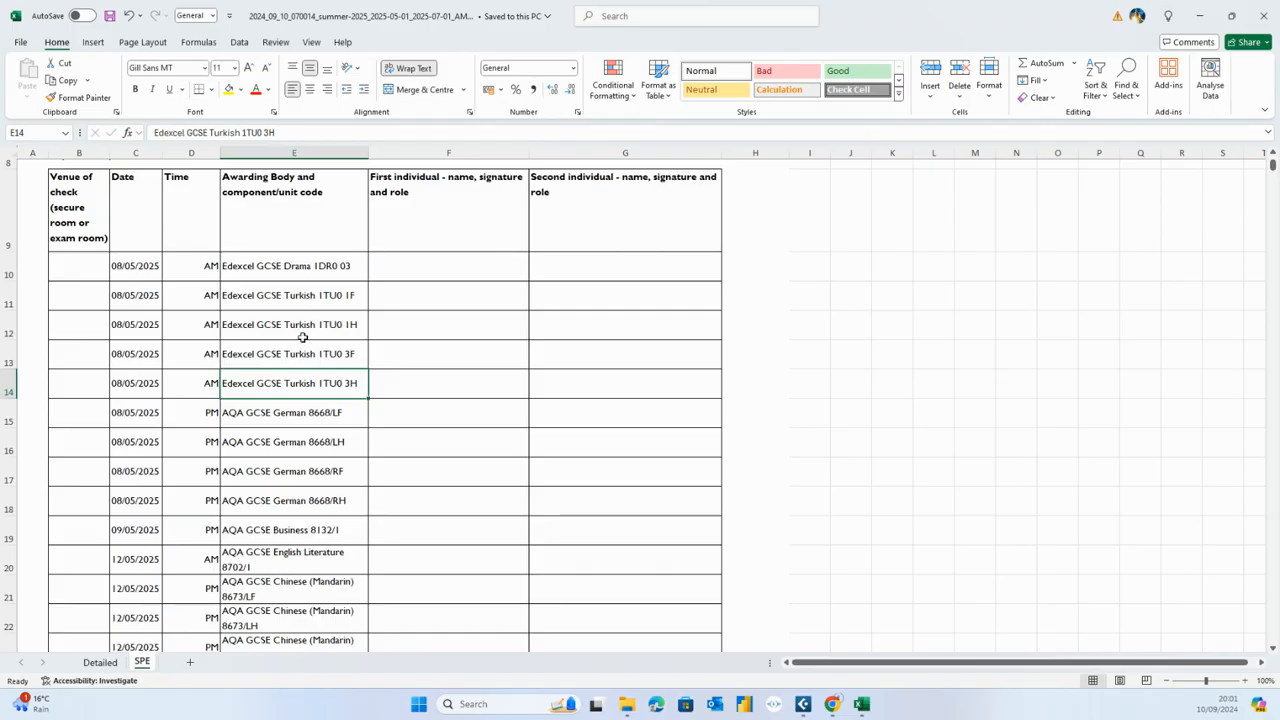
{"action": "left_click", "coordinate": [8, 302]}
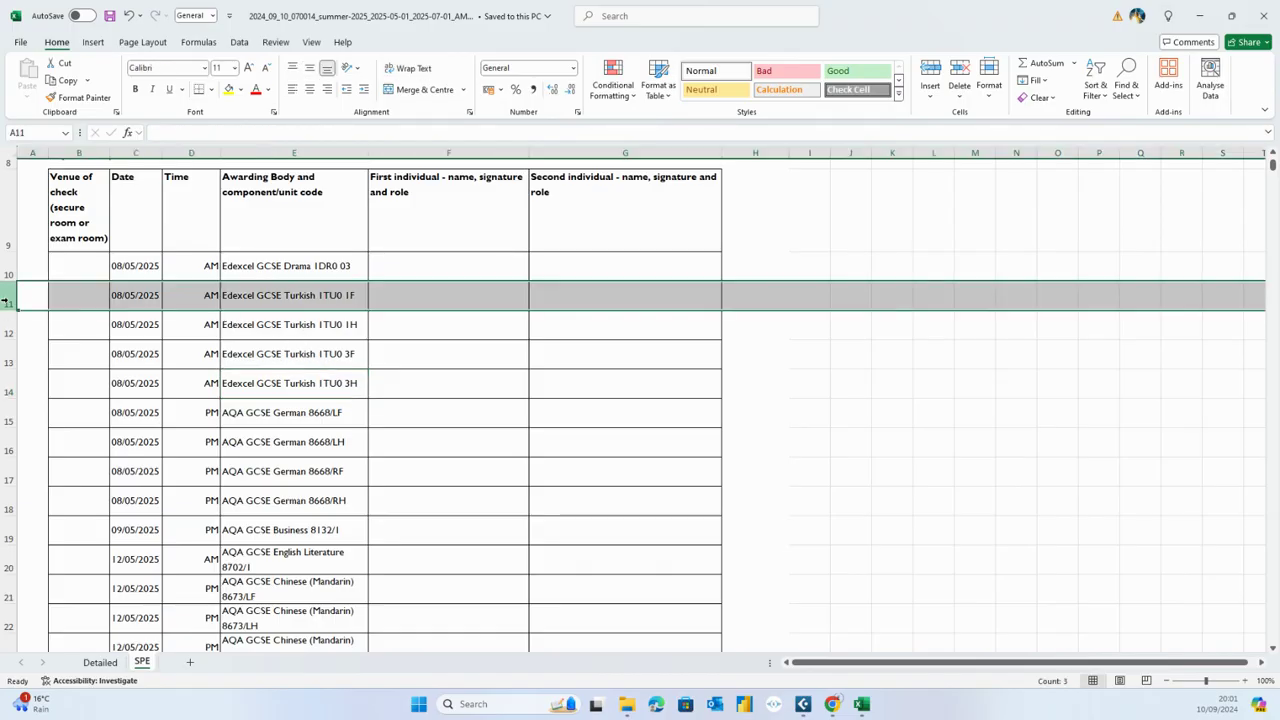
{"action": "left_click", "coordinate": [9, 357], "text": "ctrl"}
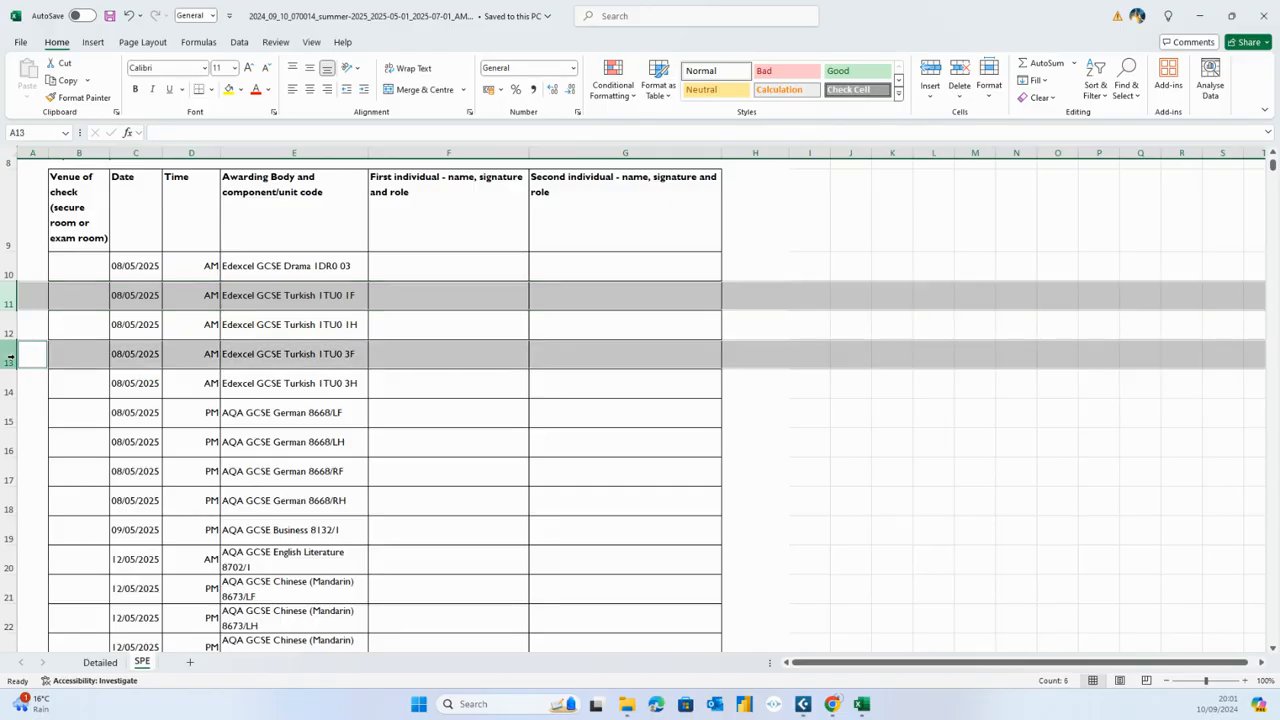
{"action": "right_click", "coordinate": [9, 357]}
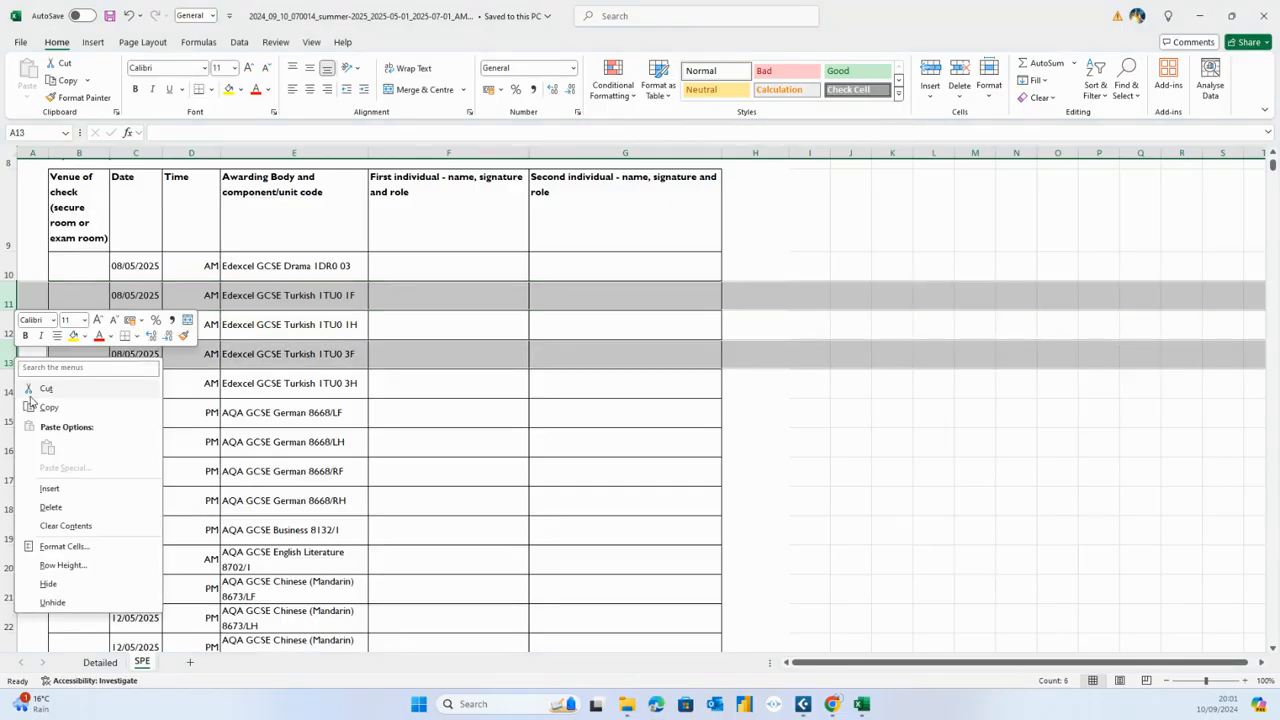
{"action": "left_click", "coordinate": [268, 437]}
{"action": "left_click", "coordinate": [290, 412]}
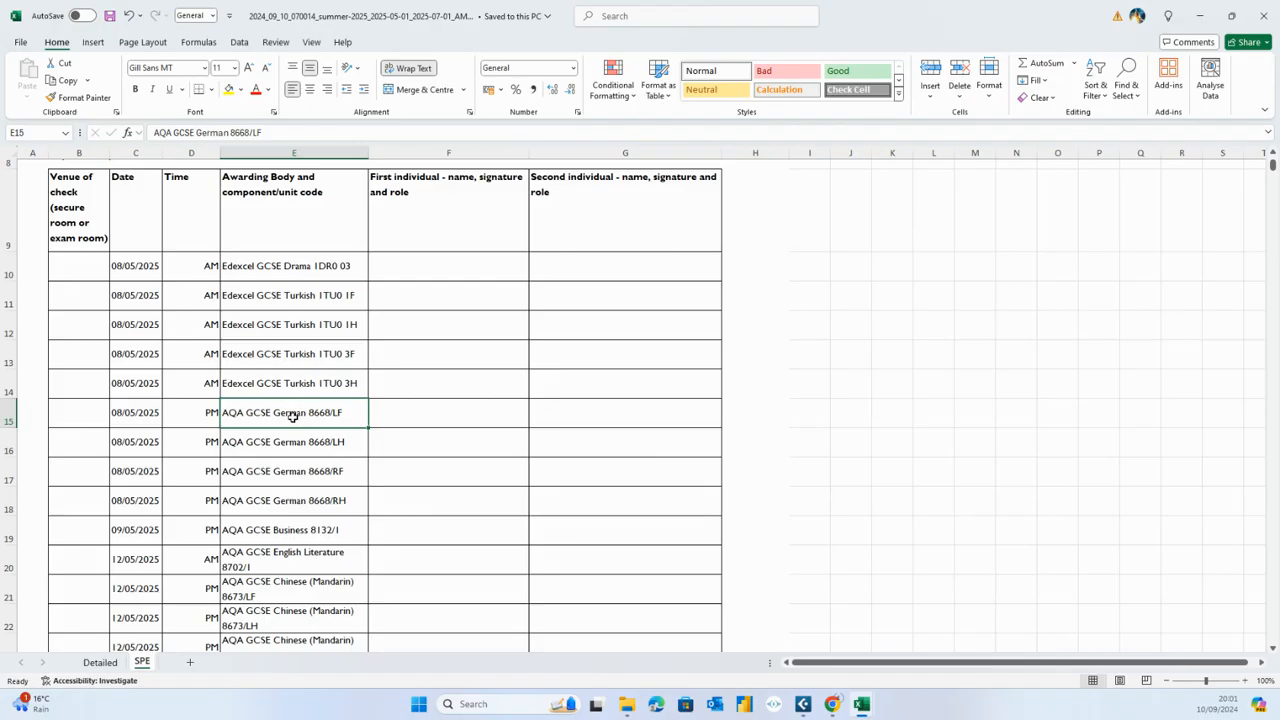
{"action": "scroll", "coordinate": [290, 414], "scroll_direction": "down", "scroll_amount": 3}
{"action": "scroll", "coordinate": [290, 414], "scroll_direction": "down", "scroll_amount": 3}
{"action": "scroll", "coordinate": [290, 414], "scroll_direction": "down", "scroll_amount": 2}
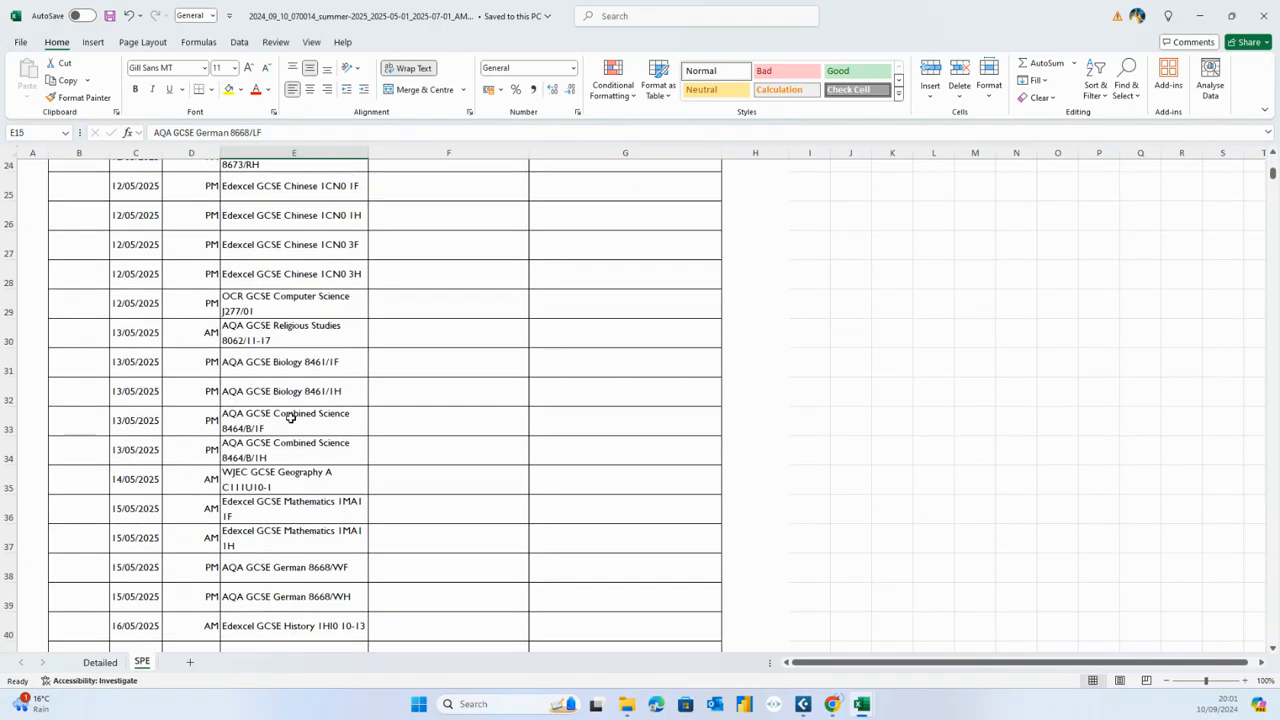
{"action": "scroll", "coordinate": [290, 414], "scroll_direction": "down", "scroll_amount": 3}
{"action": "scroll", "coordinate": [289, 419], "scroll_direction": "down", "scroll_amount": 1}
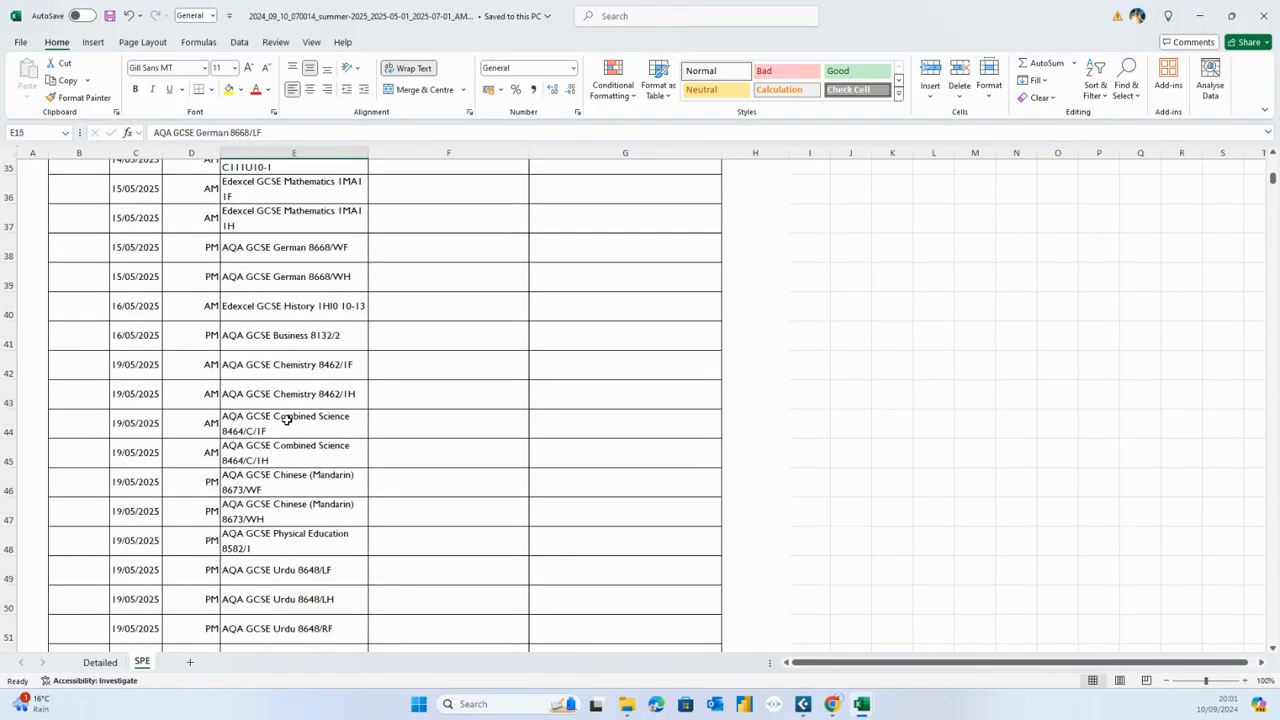
Correct the 10-13 part of the Edexcel GCSE History component code in the check form.
{"action": "left_click", "coordinate": [292, 307]}
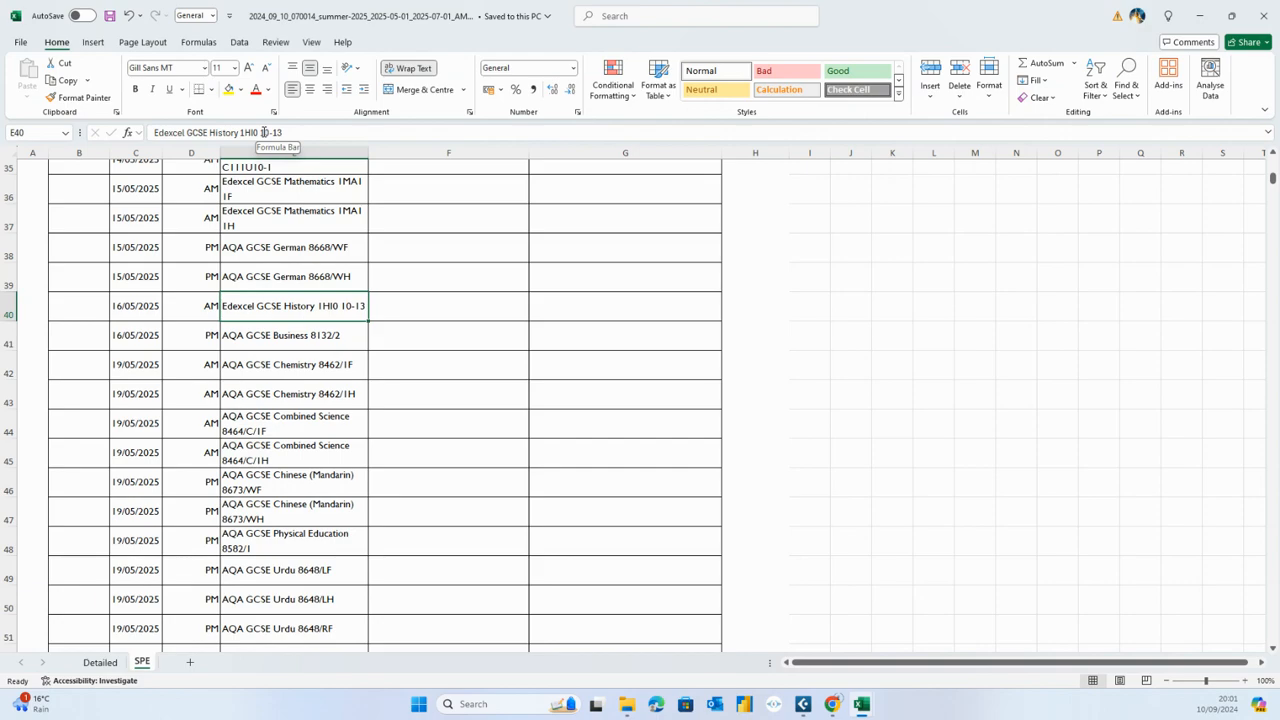
{"action": "left_click_drag", "start_coordinate": [262, 132], "coordinate": [287, 133]}
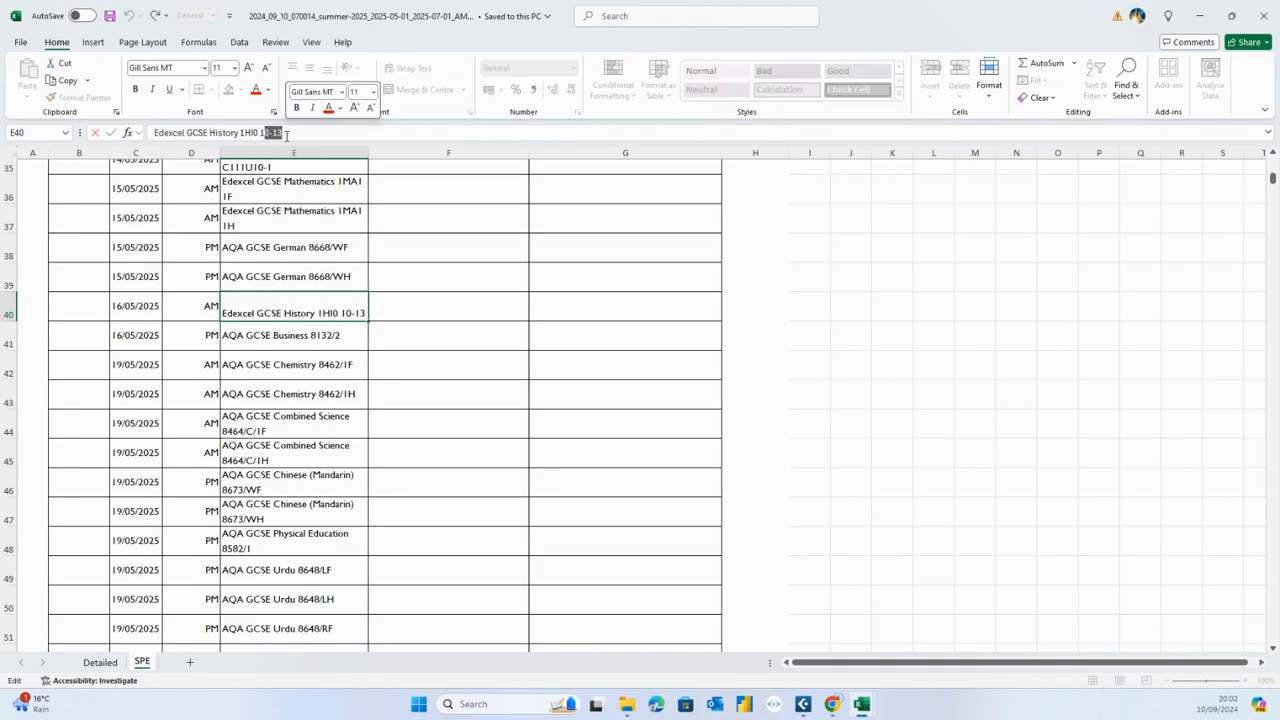
{"action": "type", "text": "11"}
{"action": "left_click", "coordinate": [287, 362]}
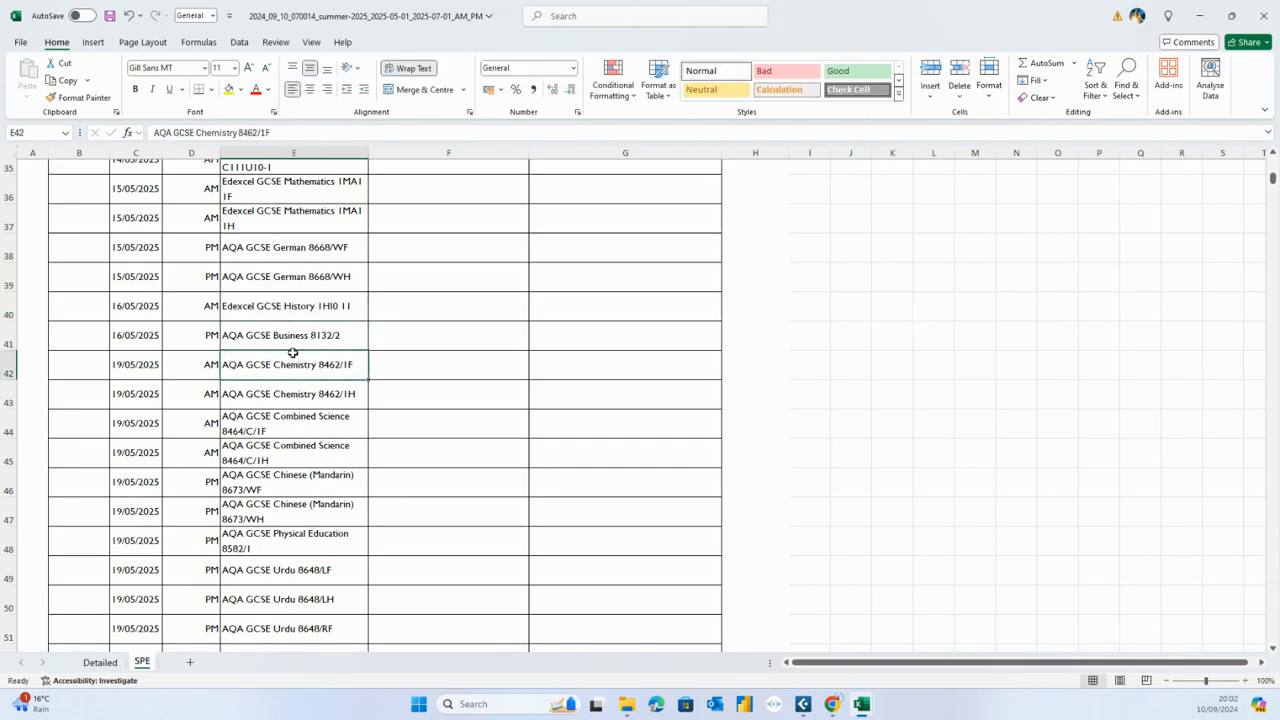
{"action": "scroll", "coordinate": [292, 354], "scroll_direction": "down", "scroll_amount": 4}
{"action": "scroll", "coordinate": [292, 354], "scroll_direction": "down", "scroll_amount": 3}
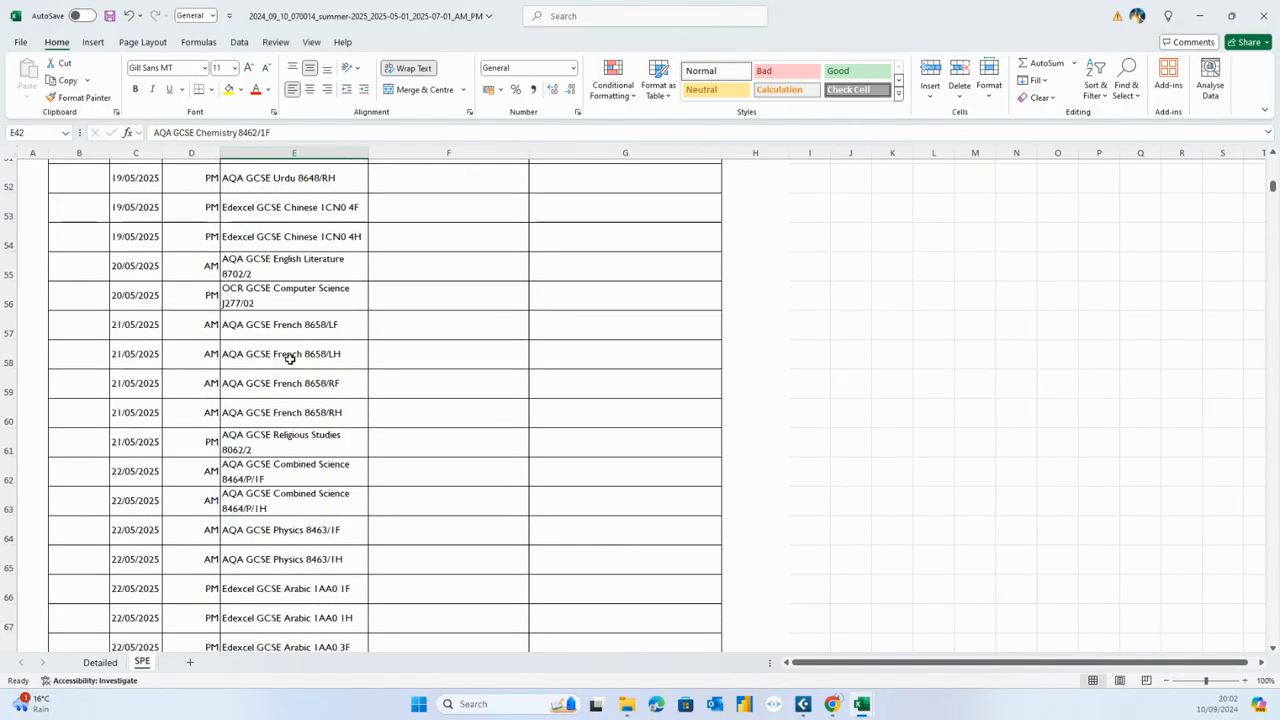
{"action": "scroll", "coordinate": [292, 354], "scroll_direction": "down", "scroll_amount": 3}
{"action": "scroll", "coordinate": [290, 360], "scroll_direction": "down", "scroll_amount": 3}
{"action": "scroll", "coordinate": [290, 365], "scroll_direction": "down", "scroll_amount": 3}
{"action": "scroll", "coordinate": [285, 368], "scroll_direction": "down", "scroll_amount": 3}
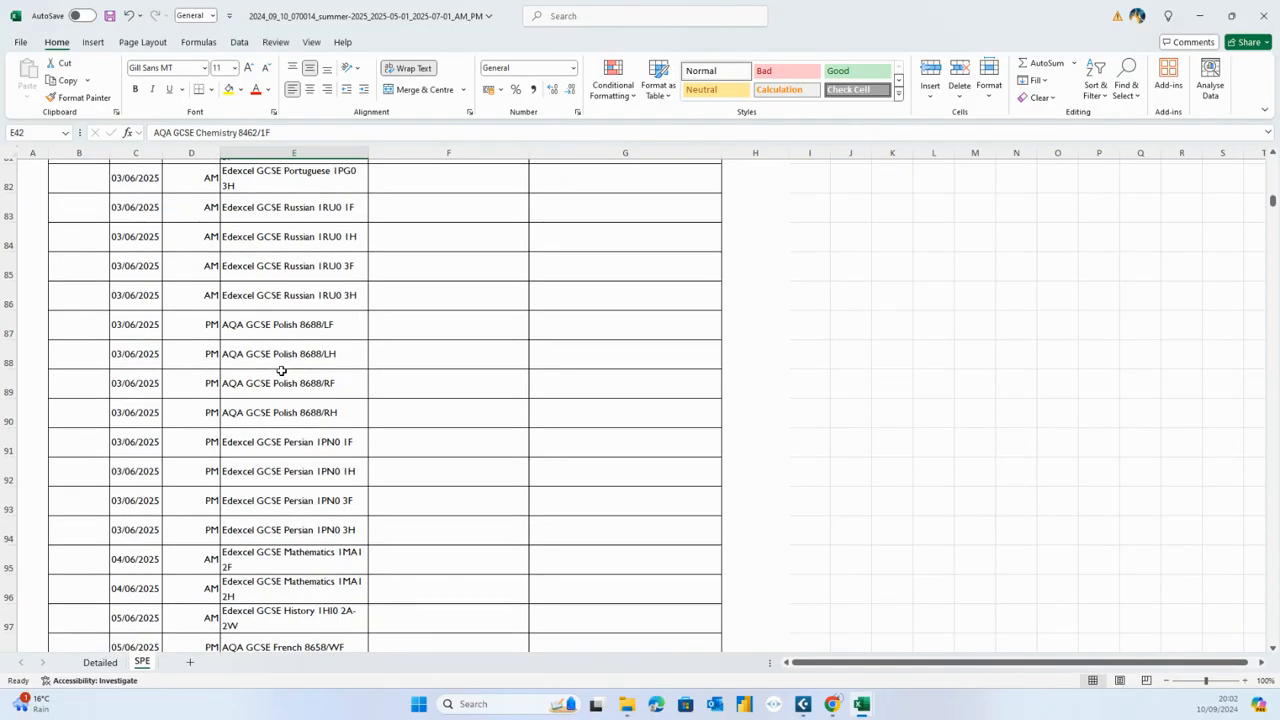
{"action": "scroll", "coordinate": [281, 371], "scroll_direction": "down", "scroll_amount": 3}
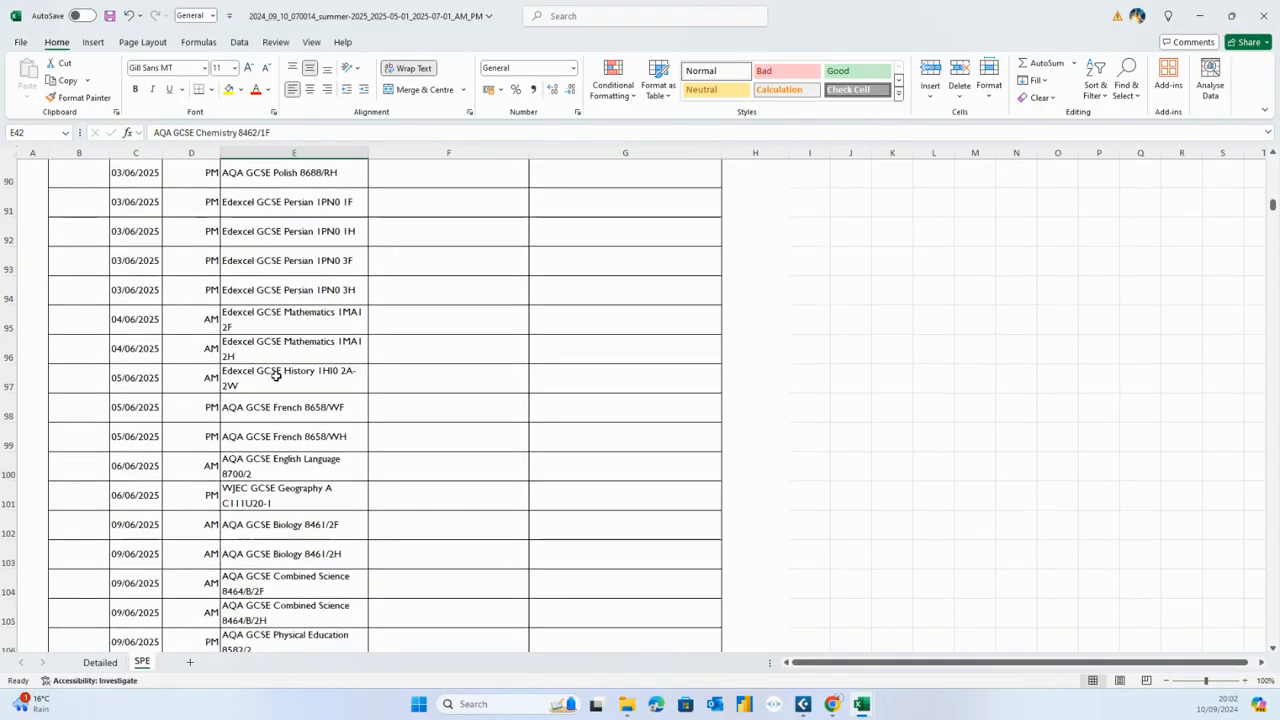
{"action": "scroll", "coordinate": [281, 371], "scroll_direction": "down", "scroll_amount": 3}
{"action": "scroll", "coordinate": [281, 371], "scroll_direction": "down", "scroll_amount": 3}
{"action": "scroll", "coordinate": [275, 373], "scroll_direction": "up", "scroll_amount": 3}
{"action": "scroll", "coordinate": [275, 373], "scroll_direction": "up", "scroll_amount": 4}
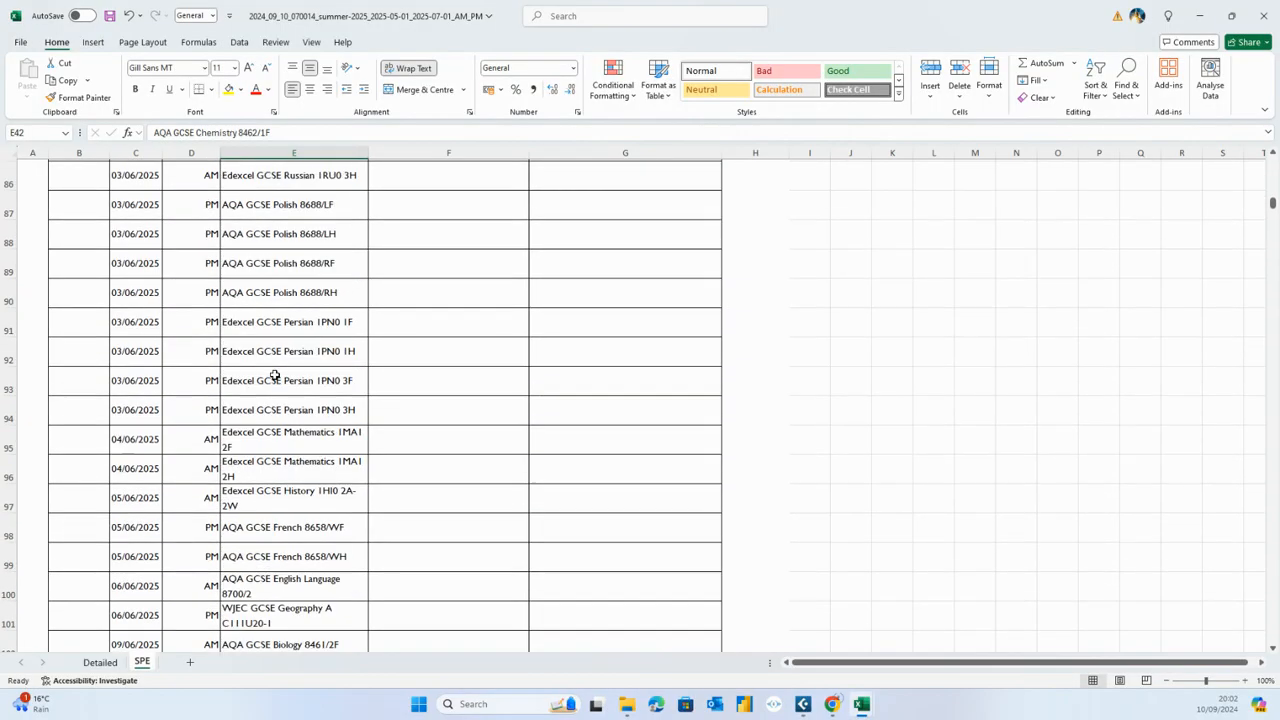
{"action": "scroll", "coordinate": [275, 373], "scroll_direction": "up", "scroll_amount": 4}
{"action": "scroll", "coordinate": [272, 380], "scroll_direction": "up", "scroll_amount": 4}
{"action": "scroll", "coordinate": [269, 393], "scroll_direction": "up", "scroll_amount": 3}
{"action": "scroll", "coordinate": [269, 393], "scroll_direction": "up", "scroll_amount": 5}
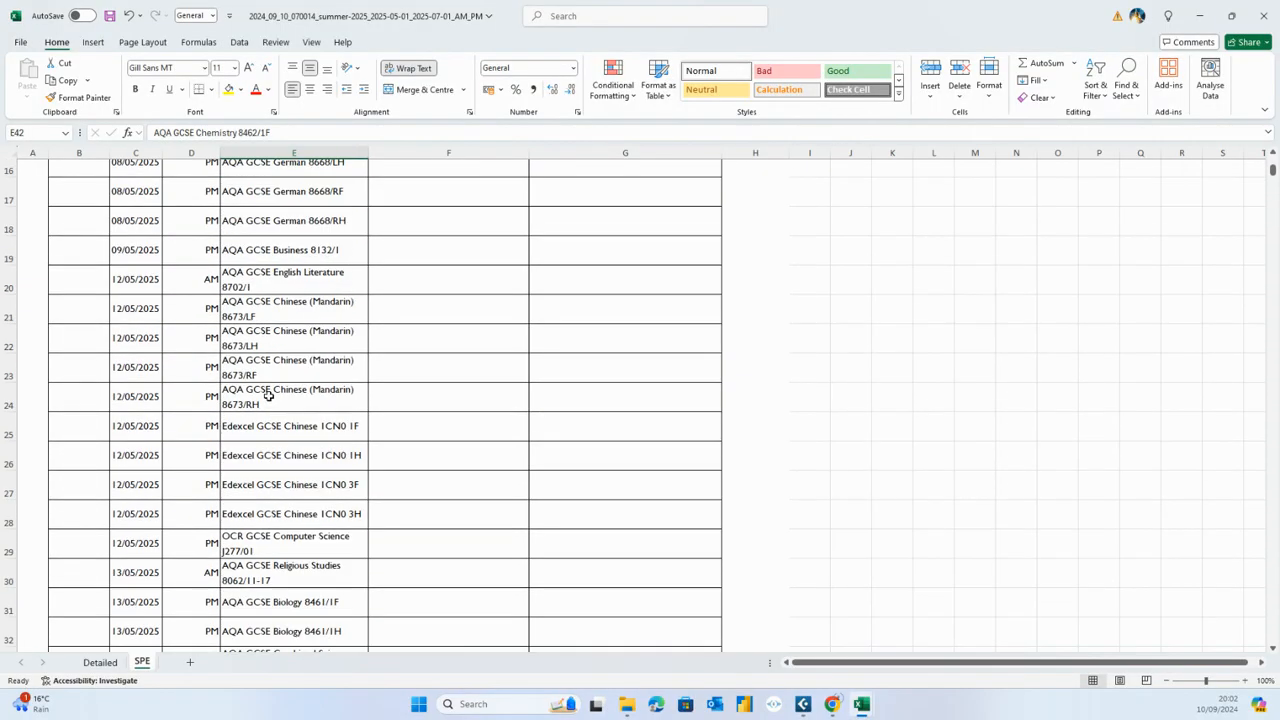
{"action": "scroll", "coordinate": [269, 393], "scroll_direction": "up", "scroll_amount": 5}
{"action": "scroll", "coordinate": [269, 393], "scroll_direction": "up", "scroll_amount": 3}
{"action": "left_click", "coordinate": [287, 478]}
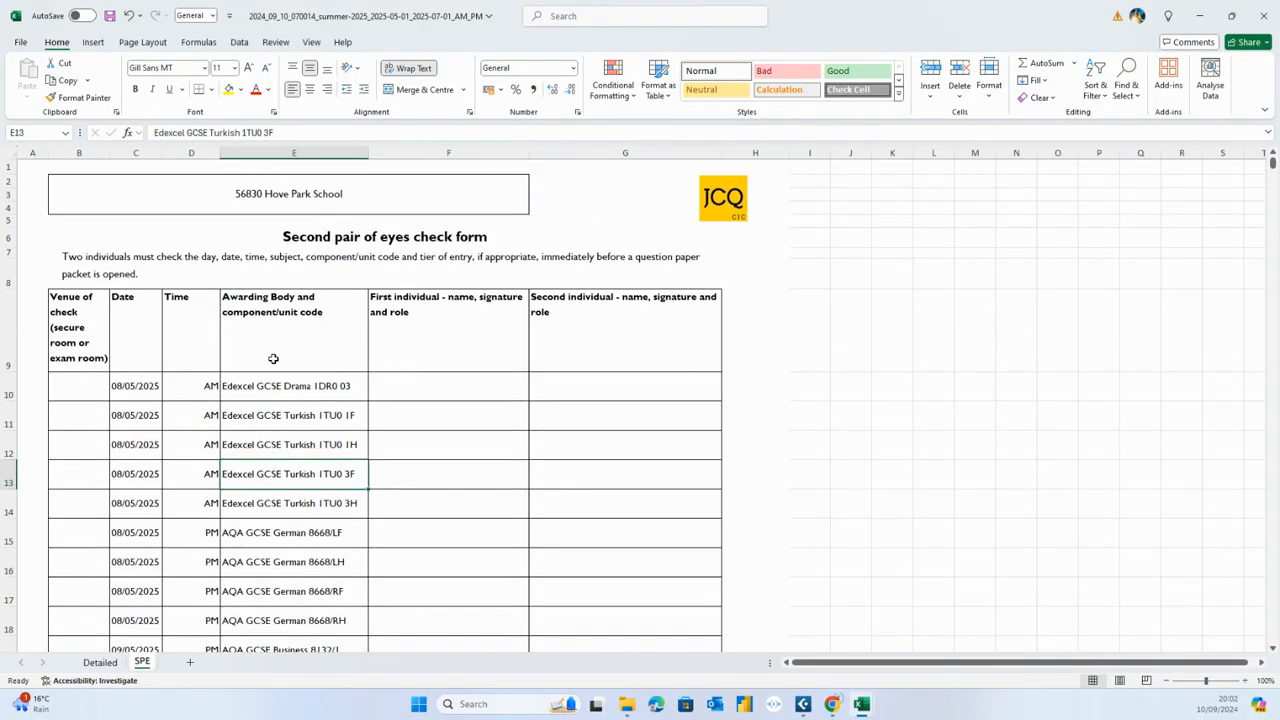
Set the print area to the check form table A1:H152 via Page Layout.
{"action": "mouse_move", "coordinate": [32, 171]}
{"action": "left_mouse_down"}
{"action": "mouse_move", "coordinate": [781, 209]}
{"action": "mouse_move", "coordinate": [790, 658]}
{"action": "mouse_move", "coordinate": [763, 128]}
{"action": "mouse_move", "coordinate": [748, 118]}
{"action": "left_mouse_up"}
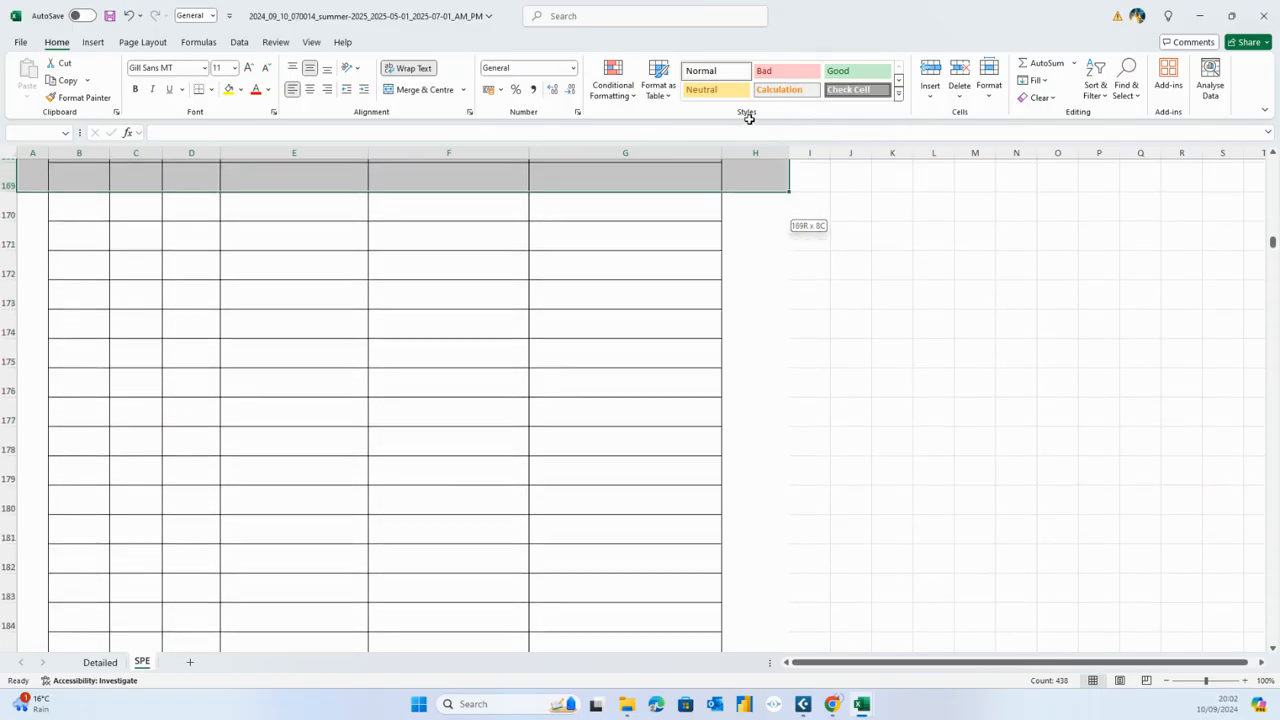
{"action": "left_click_drag", "start_coordinate": [748, 118], "coordinate": [757, 557]}
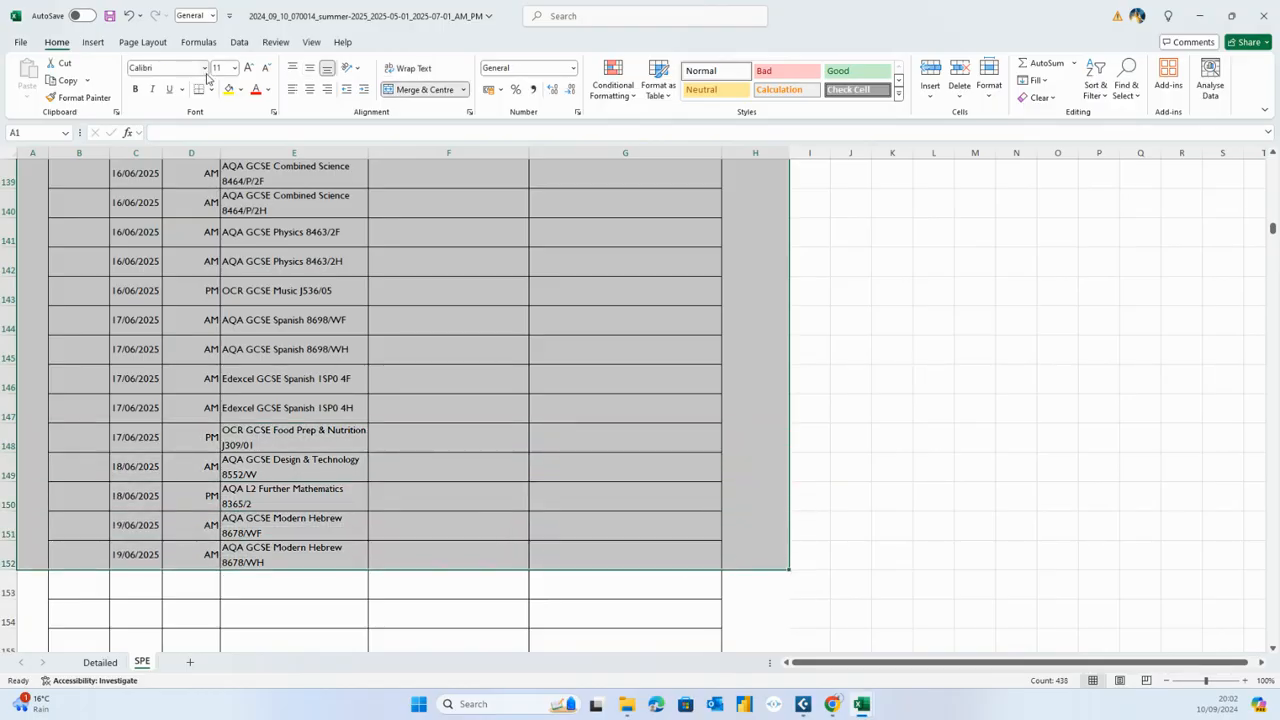
{"action": "left_click", "coordinate": [142, 42]}
{"action": "left_click", "coordinate": [233, 93]}
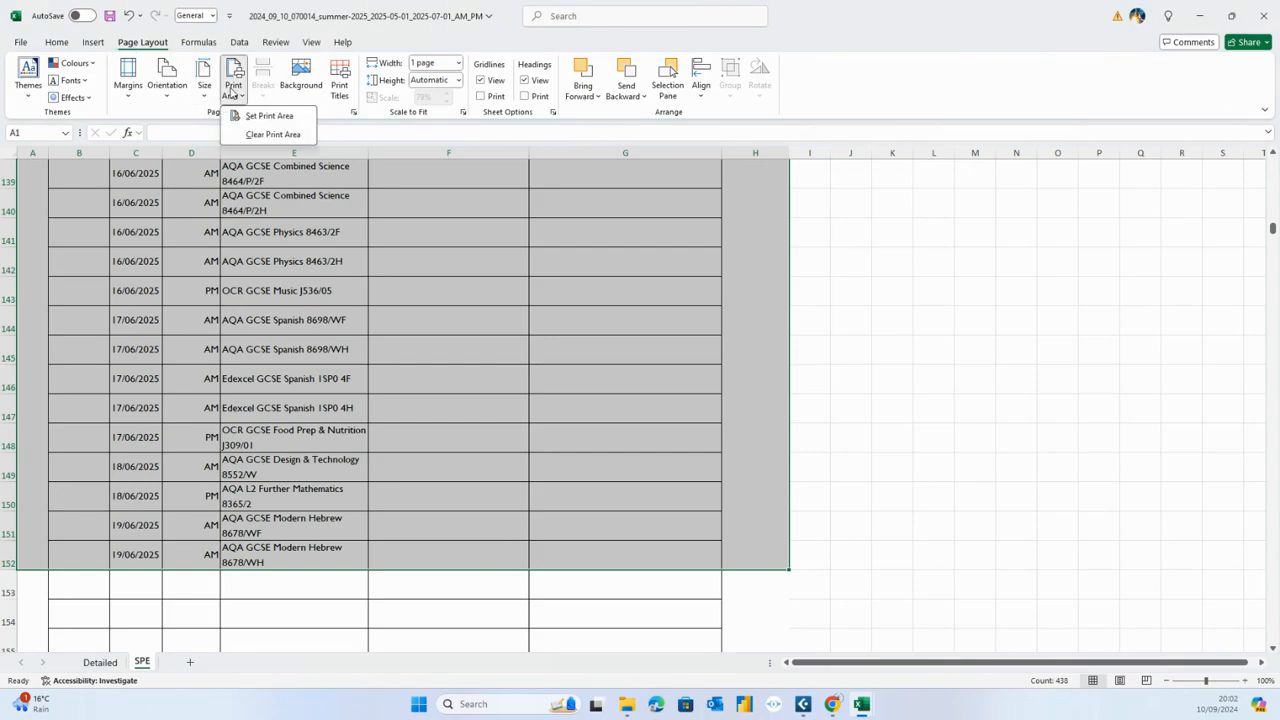
{"action": "left_click", "coordinate": [268, 116]}
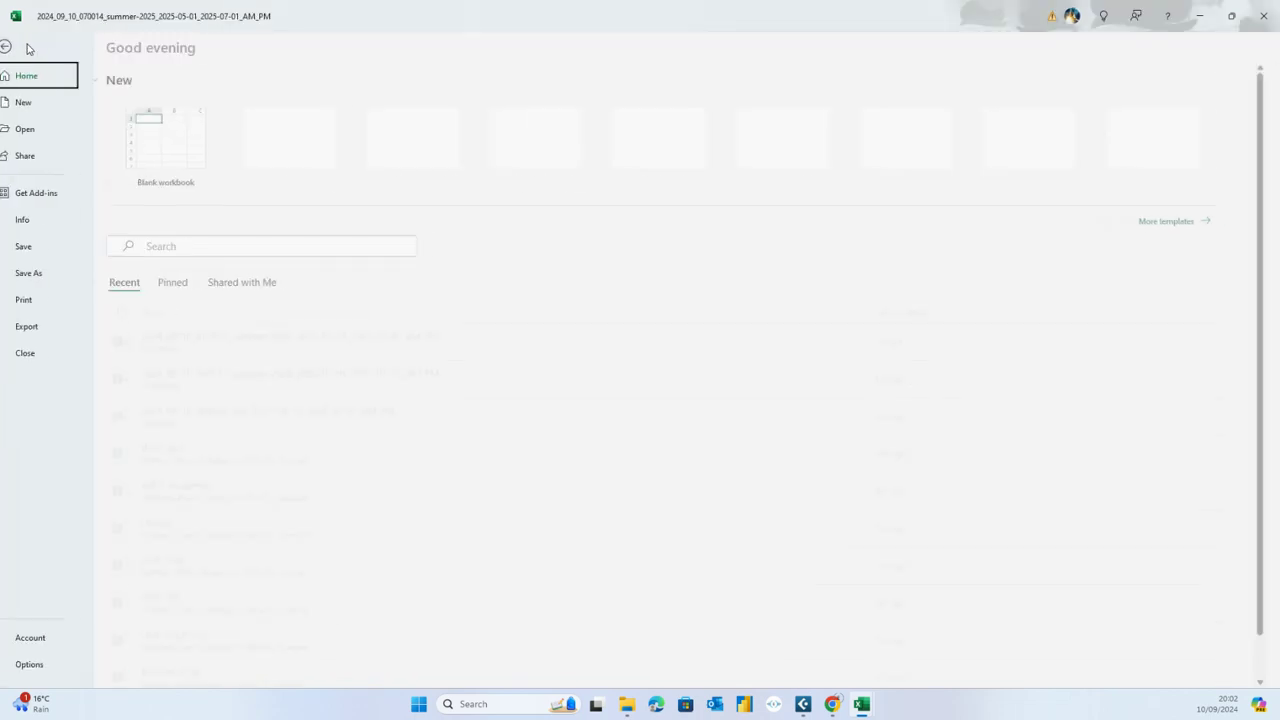
{"action": "left_click", "coordinate": [20, 42]}
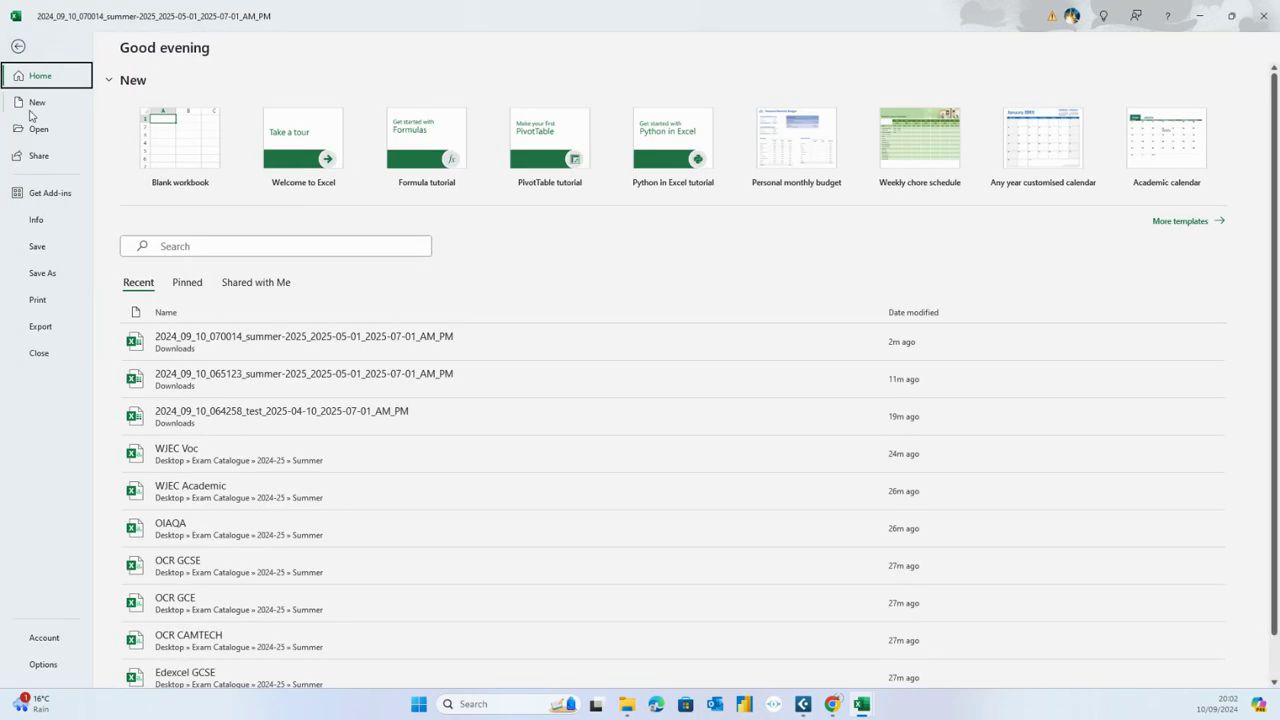
{"action": "left_click", "coordinate": [37, 299]}
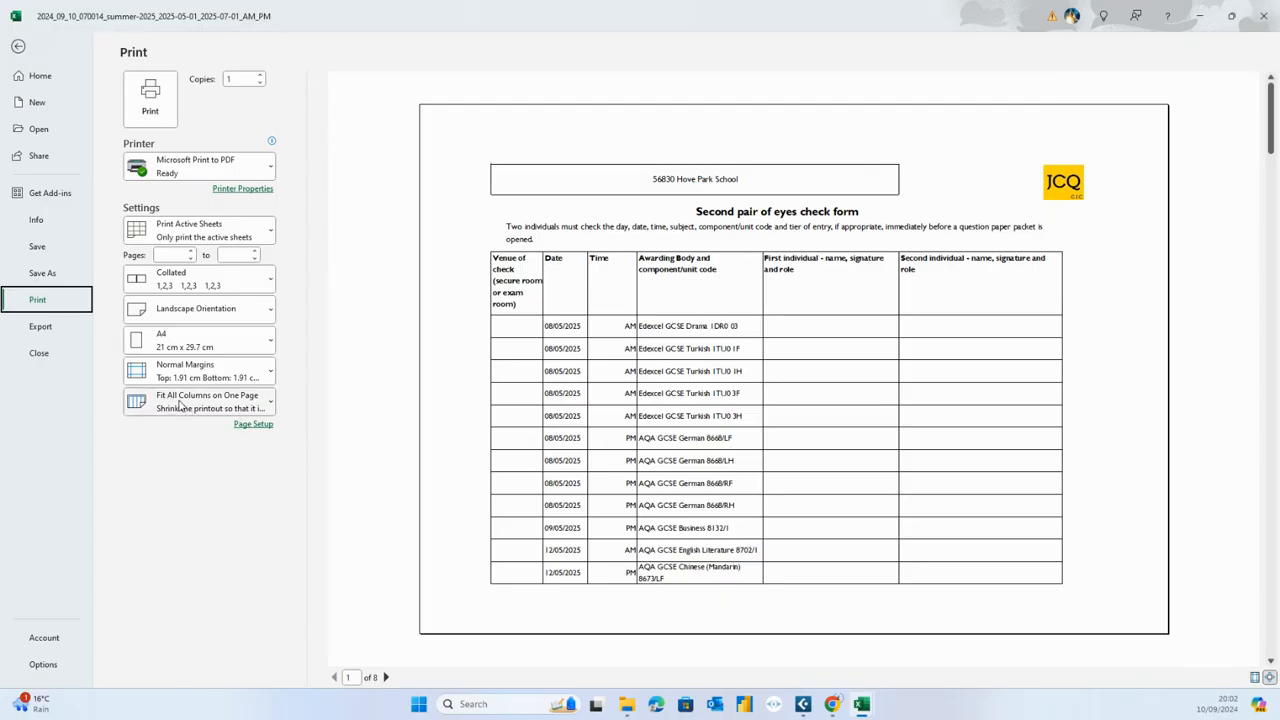
{"action": "scroll", "coordinate": [705, 445], "scroll_direction": "down", "scroll_amount": 1}
{"action": "scroll", "coordinate": [705, 445], "scroll_direction": "down", "scroll_amount": 1}
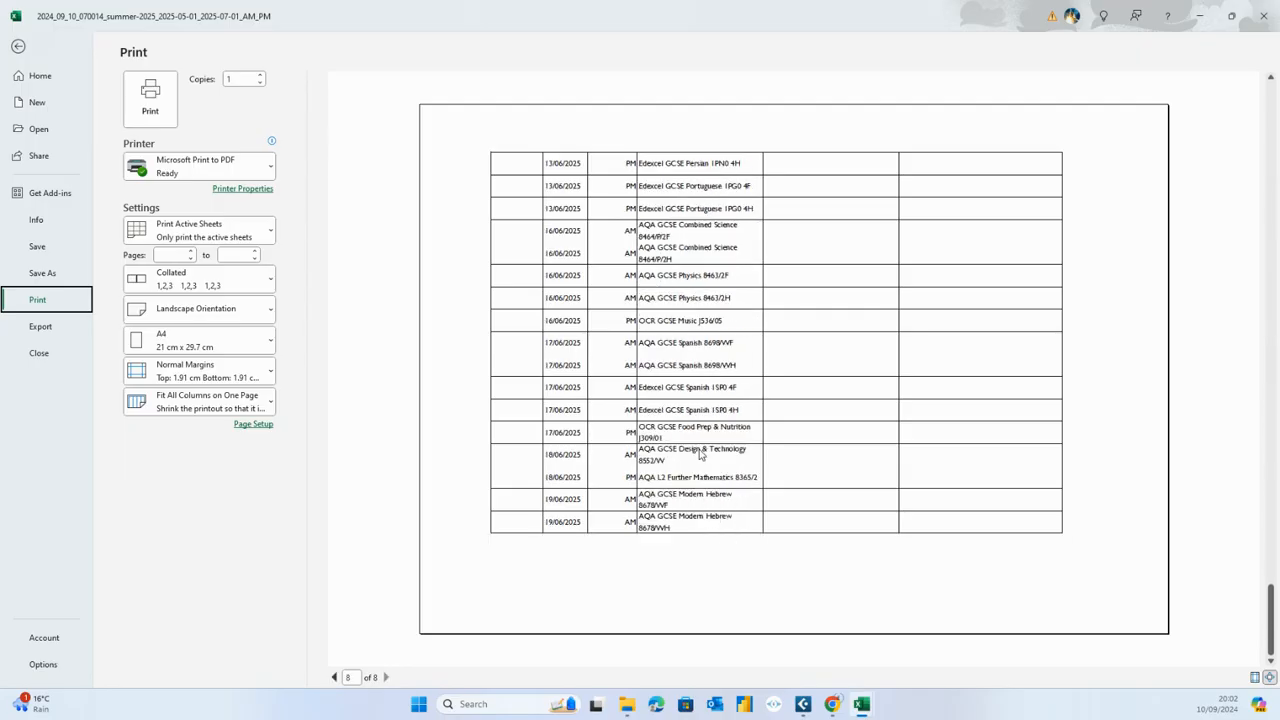
{"action": "scroll", "coordinate": [698, 456], "scroll_direction": "down", "scroll_amount": 1}
{"action": "scroll", "coordinate": [698, 456], "scroll_direction": "up", "scroll_amount": 3}
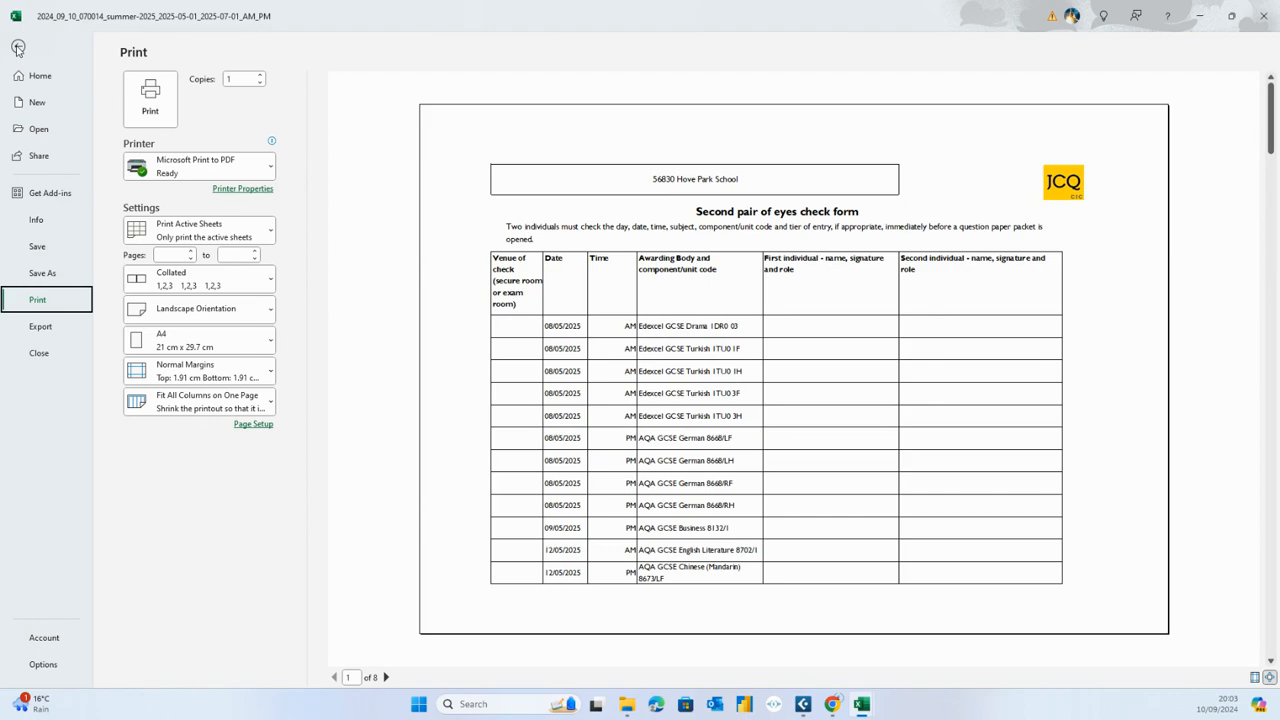
{"action": "left_click", "coordinate": [17, 47]}
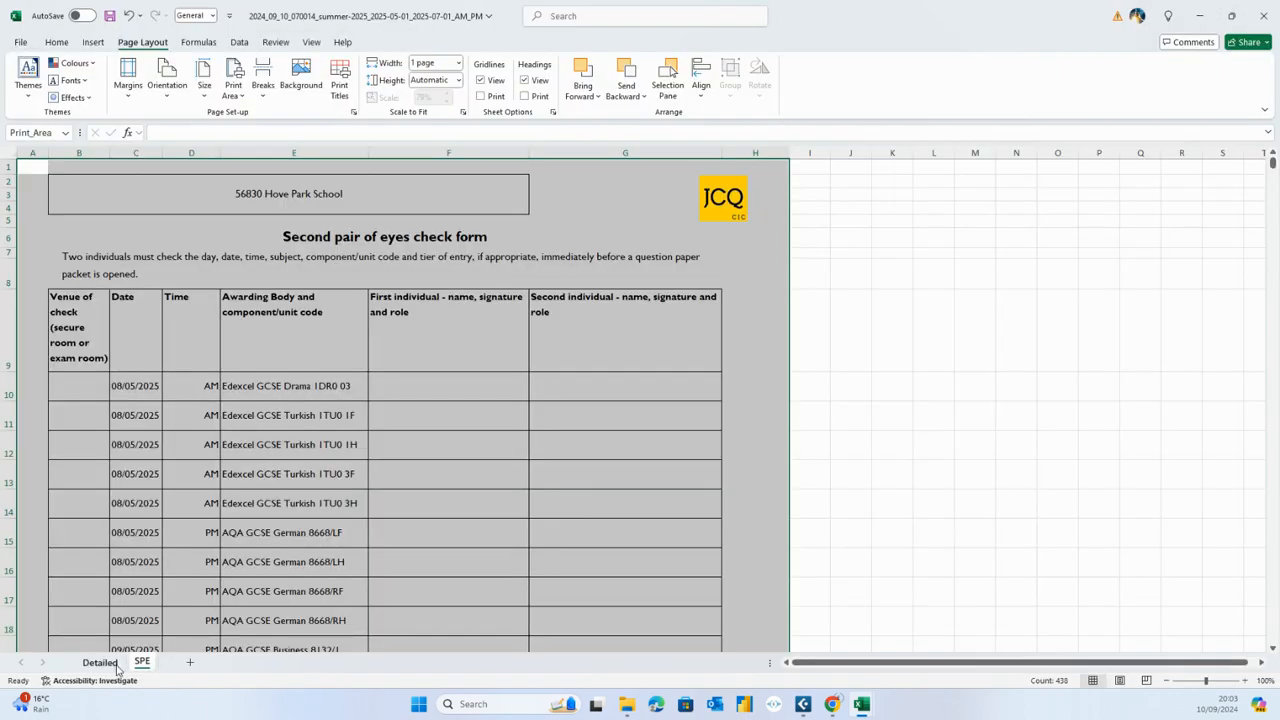
Show the Detailed sheet and select the Summer 2025 timetable title in C1.
{"action": "left_click", "coordinate": [100, 662]}
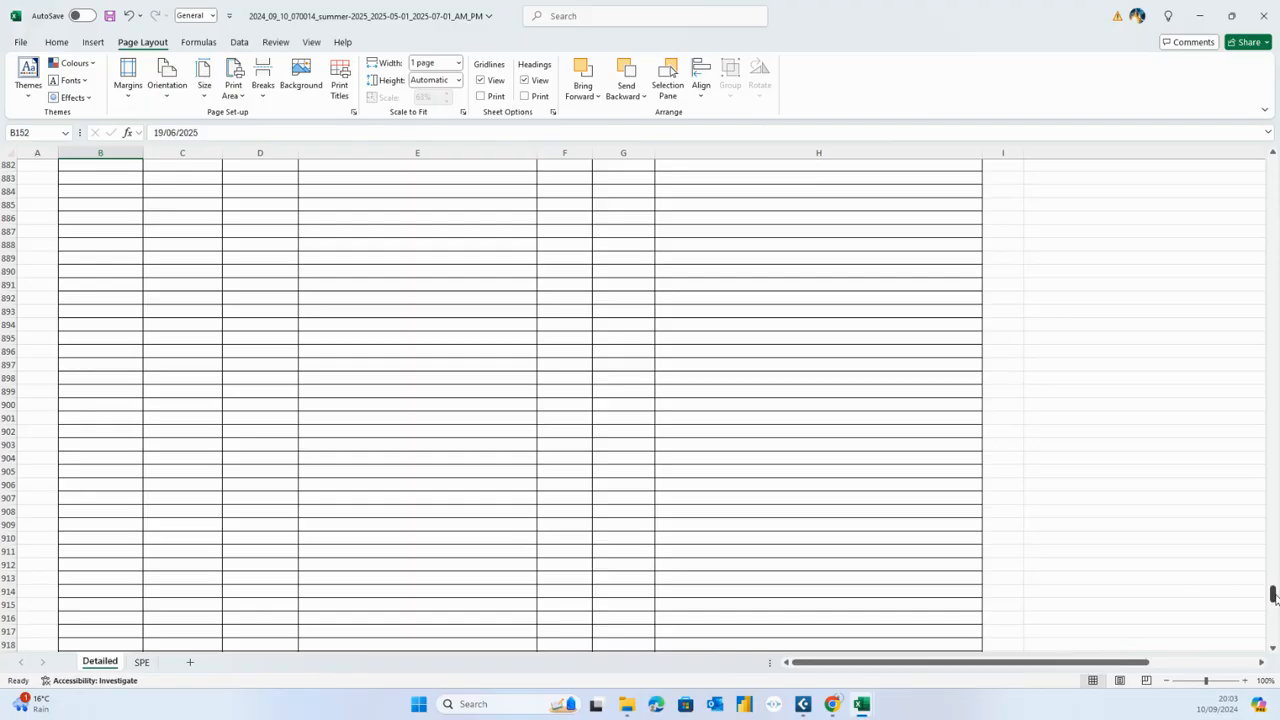
{"action": "left_click_drag", "start_coordinate": [1273, 600], "coordinate": [1273, 165]}
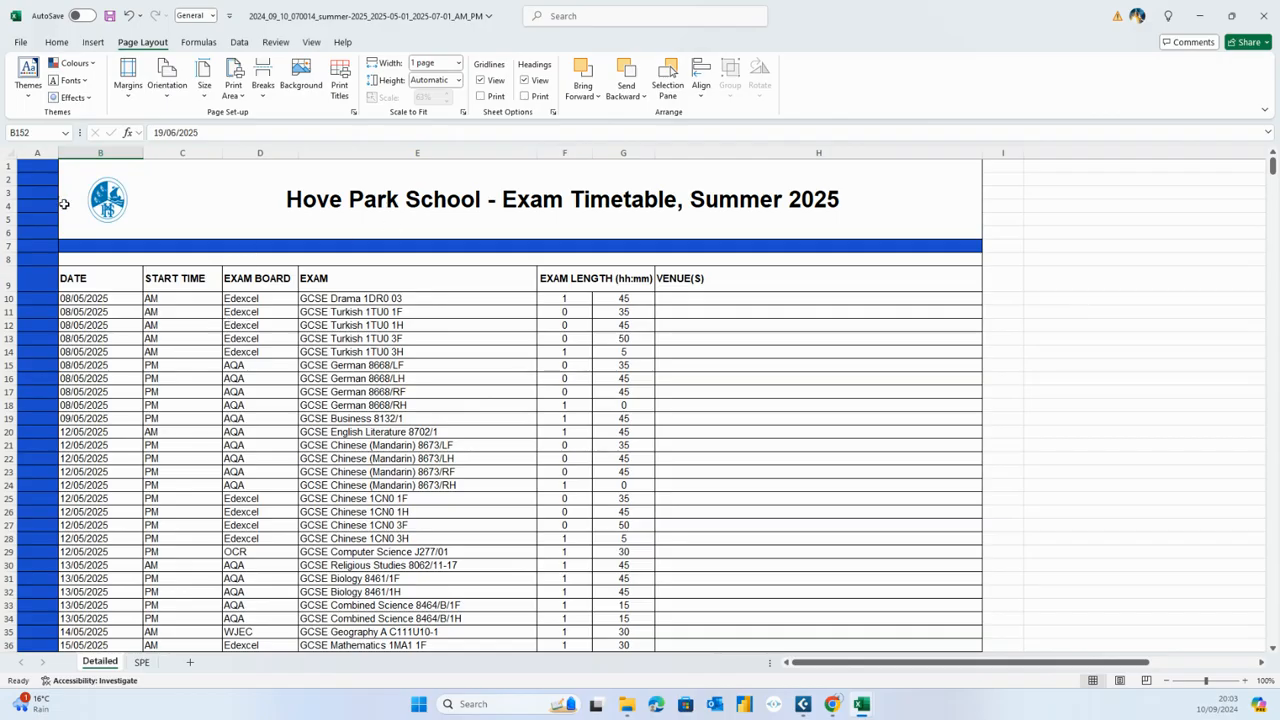
{"action": "left_click", "coordinate": [762, 201]}
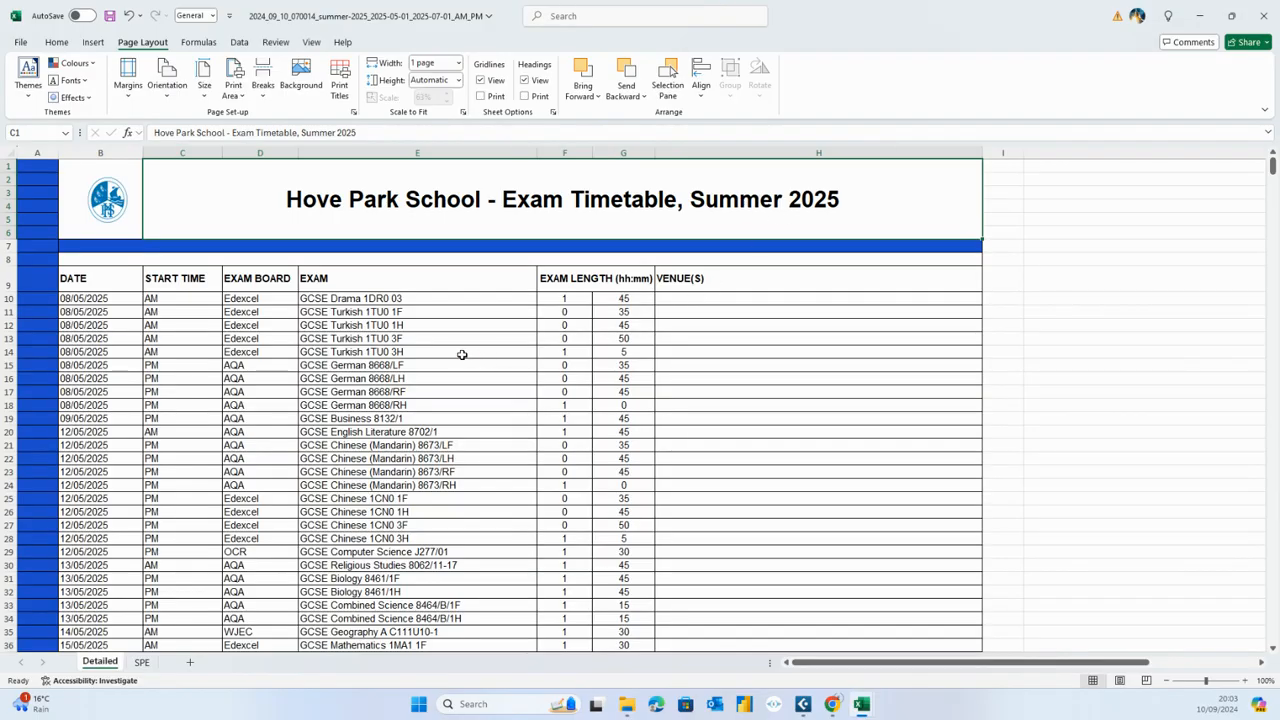
{"action": "scroll", "coordinate": [460, 354], "scroll_direction": "down", "scroll_amount": 4}
{"action": "scroll", "coordinate": [455, 354], "scroll_direction": "down", "scroll_amount": 5}
{"action": "scroll", "coordinate": [454, 353], "scroll_direction": "down", "scroll_amount": 5}
{"action": "scroll", "coordinate": [454, 353], "scroll_direction": "down", "scroll_amount": 3}
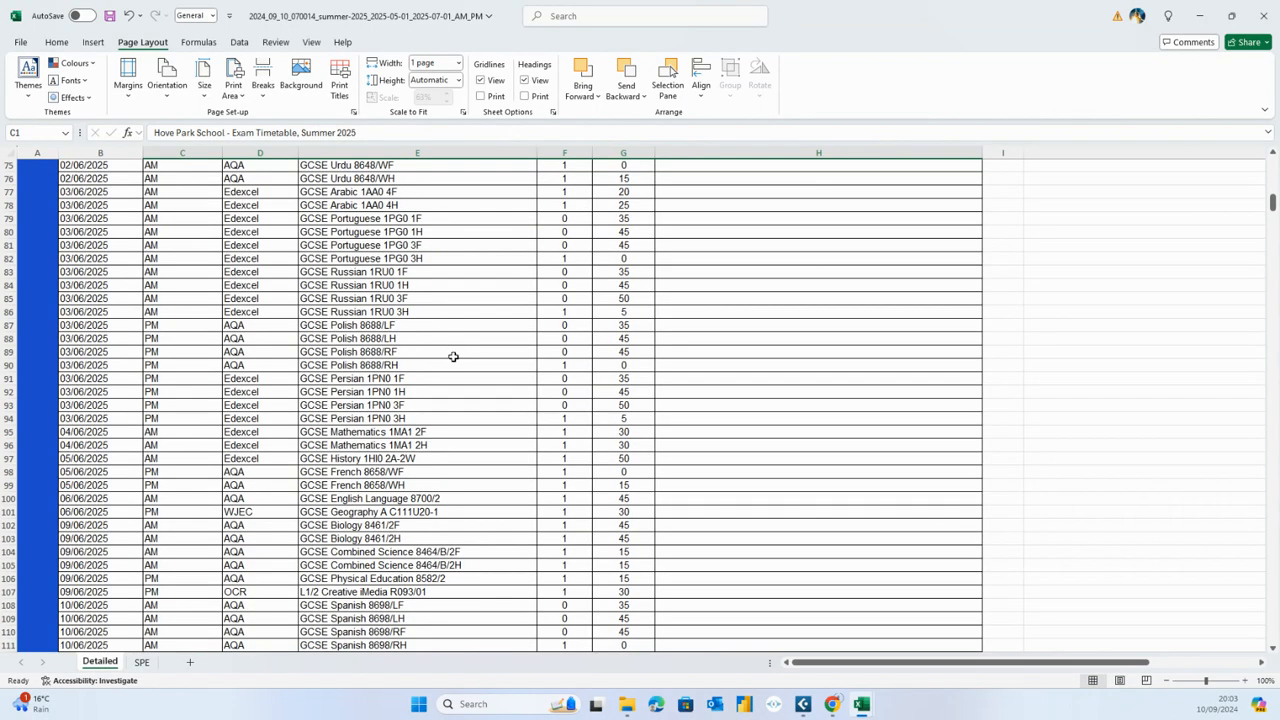
{"action": "scroll", "coordinate": [454, 353], "scroll_direction": "up", "scroll_amount": 5}
{"action": "scroll", "coordinate": [445, 370], "scroll_direction": "up", "scroll_amount": 5}
{"action": "scroll", "coordinate": [436, 390], "scroll_direction": "up", "scroll_amount": 5}
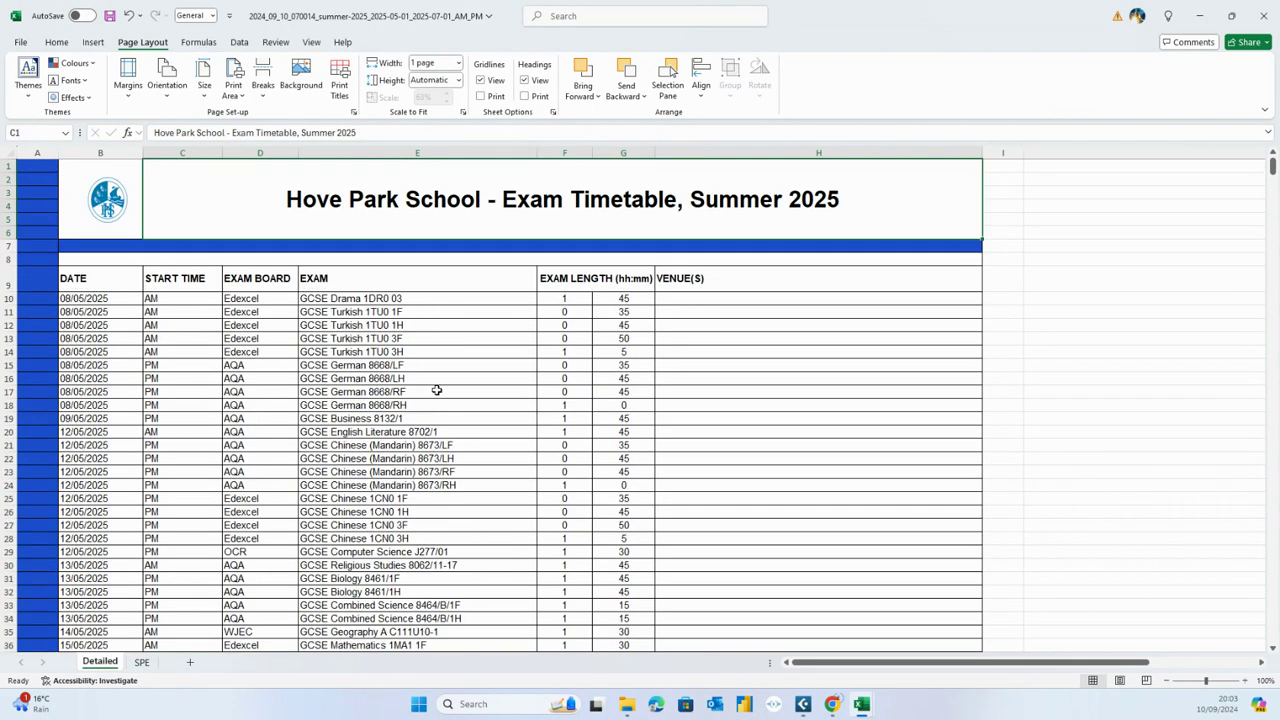
{"action": "left_click", "coordinate": [427, 322]}
{"action": "scroll", "coordinate": [415, 345], "scroll_direction": "down", "scroll_amount": 3}
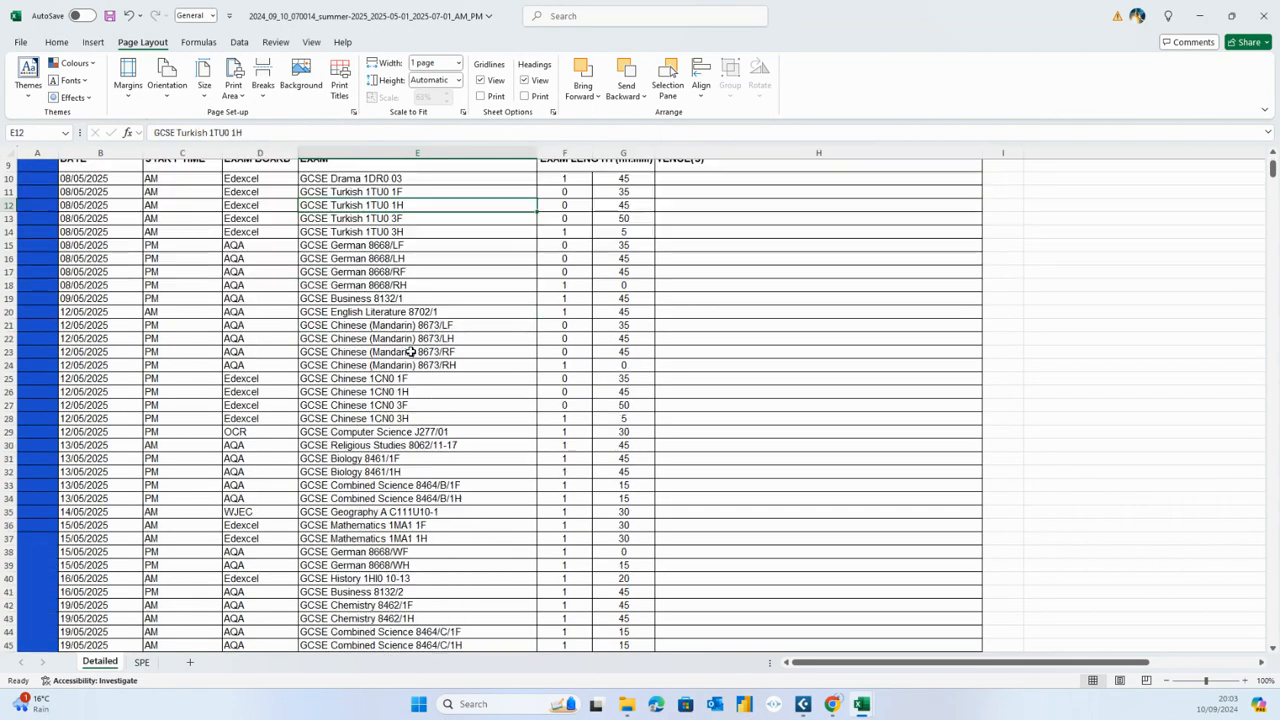
{"action": "scroll", "coordinate": [410, 351], "scroll_direction": "down", "scroll_amount": 4}
{"action": "scroll", "coordinate": [410, 351], "scroll_direction": "down", "scroll_amount": 3}
{"action": "scroll", "coordinate": [410, 351], "scroll_direction": "down", "scroll_amount": 4}
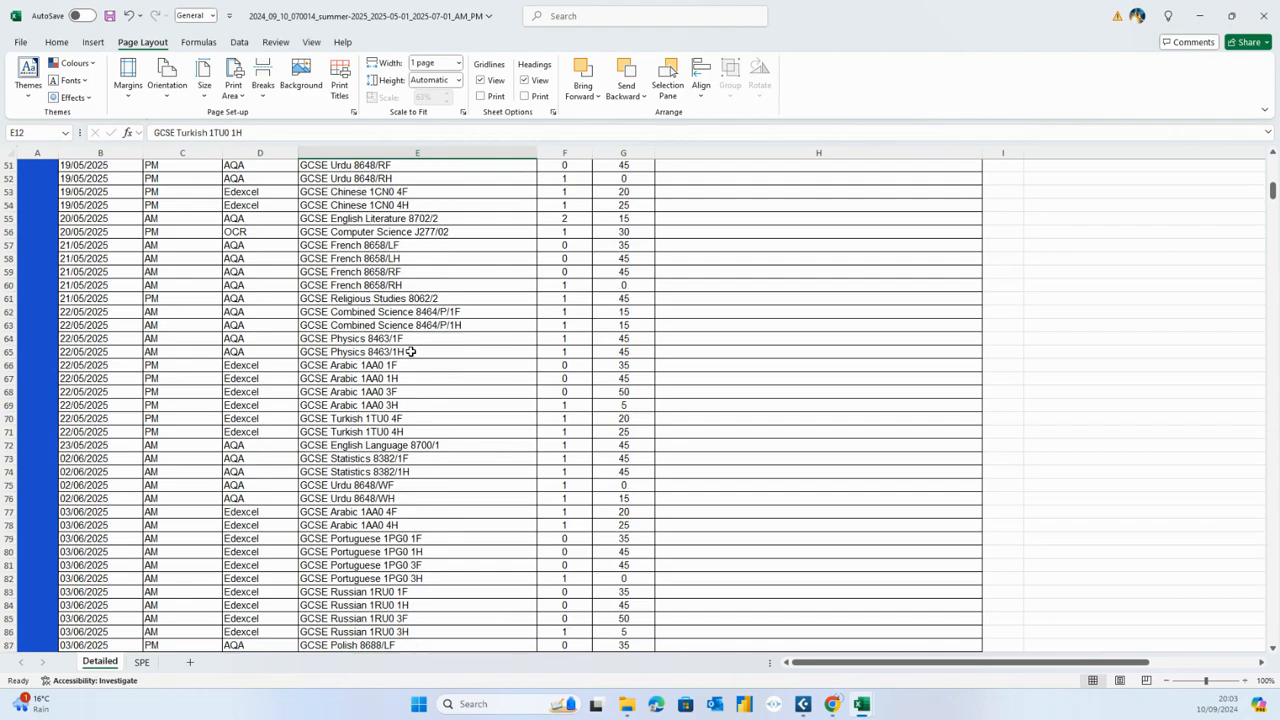
{"action": "scroll", "coordinate": [410, 351], "scroll_direction": "down", "scroll_amount": 2}
{"action": "scroll", "coordinate": [410, 351], "scroll_direction": "down", "scroll_amount": 2}
{"action": "scroll", "coordinate": [410, 351], "scroll_direction": "down", "scroll_amount": 2}
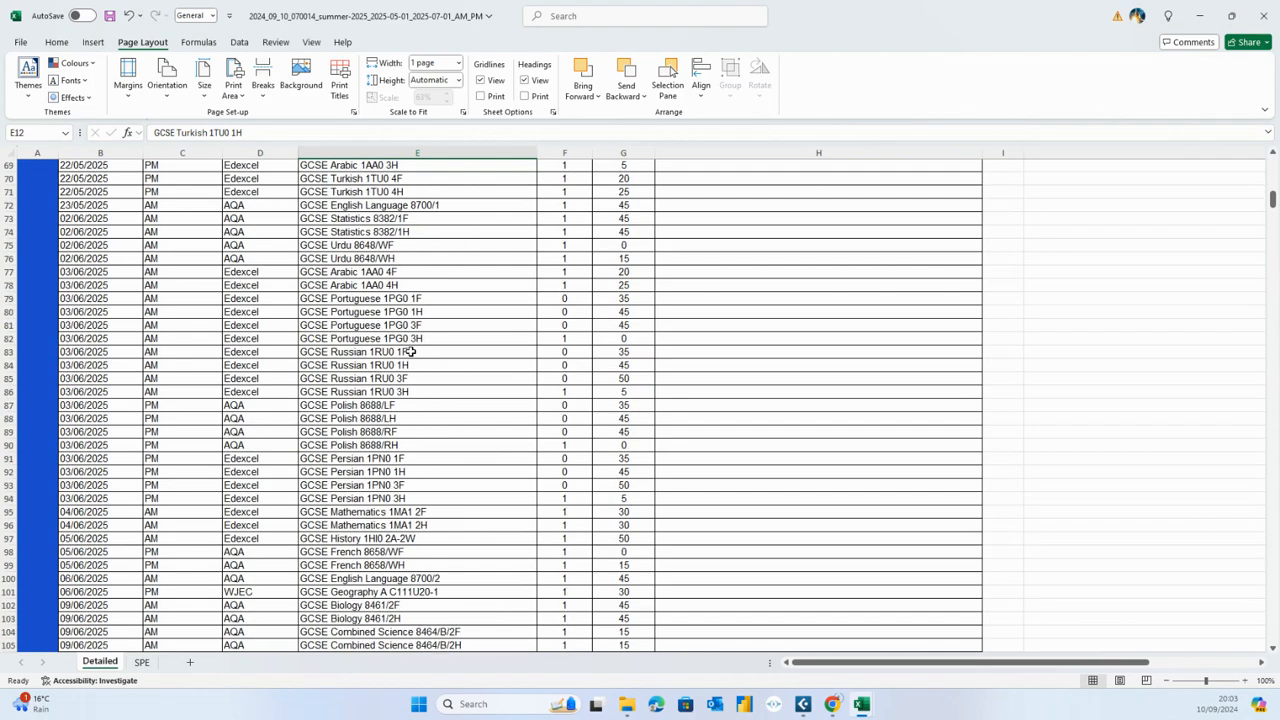
{"action": "scroll", "coordinate": [410, 351], "scroll_direction": "down", "scroll_amount": 6}
{"action": "scroll", "coordinate": [410, 351], "scroll_direction": "up", "scroll_amount": 6}
{"action": "scroll", "coordinate": [410, 351], "scroll_direction": "up", "scroll_amount": 6}
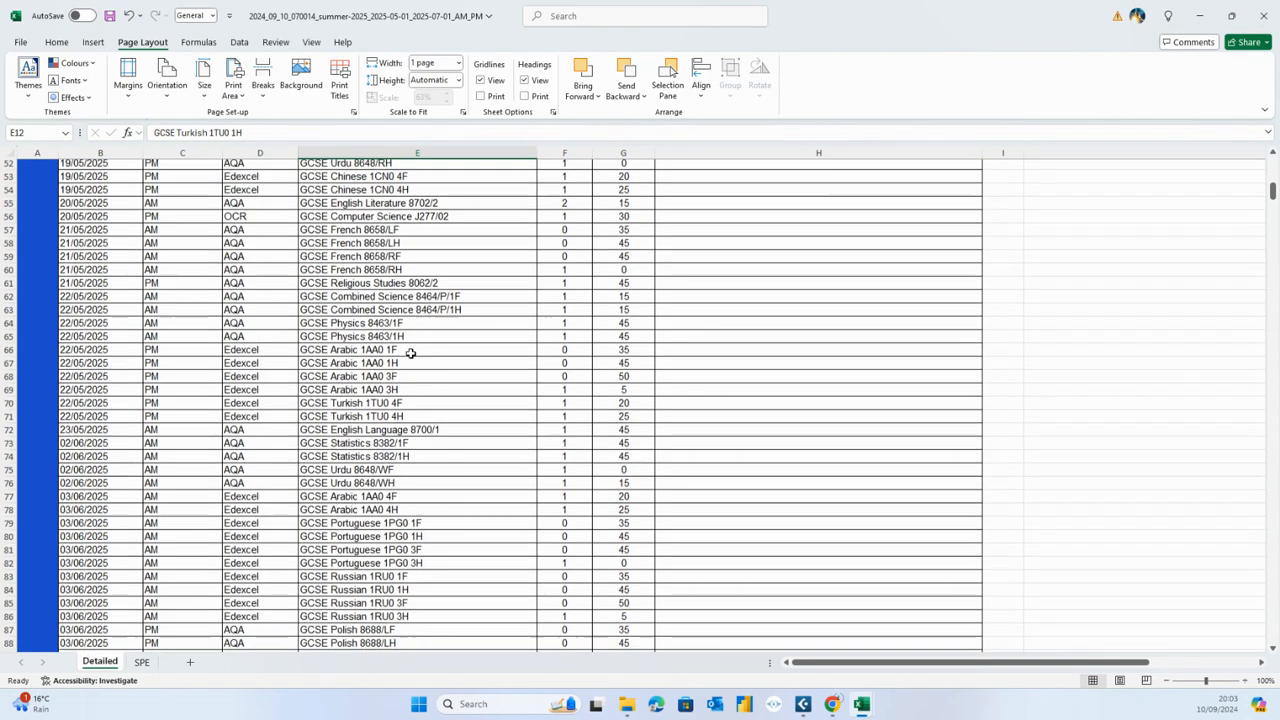
{"action": "scroll", "coordinate": [410, 351], "scroll_direction": "up", "scroll_amount": 8}
{"action": "scroll", "coordinate": [410, 351], "scroll_direction": "up", "scroll_amount": 8}
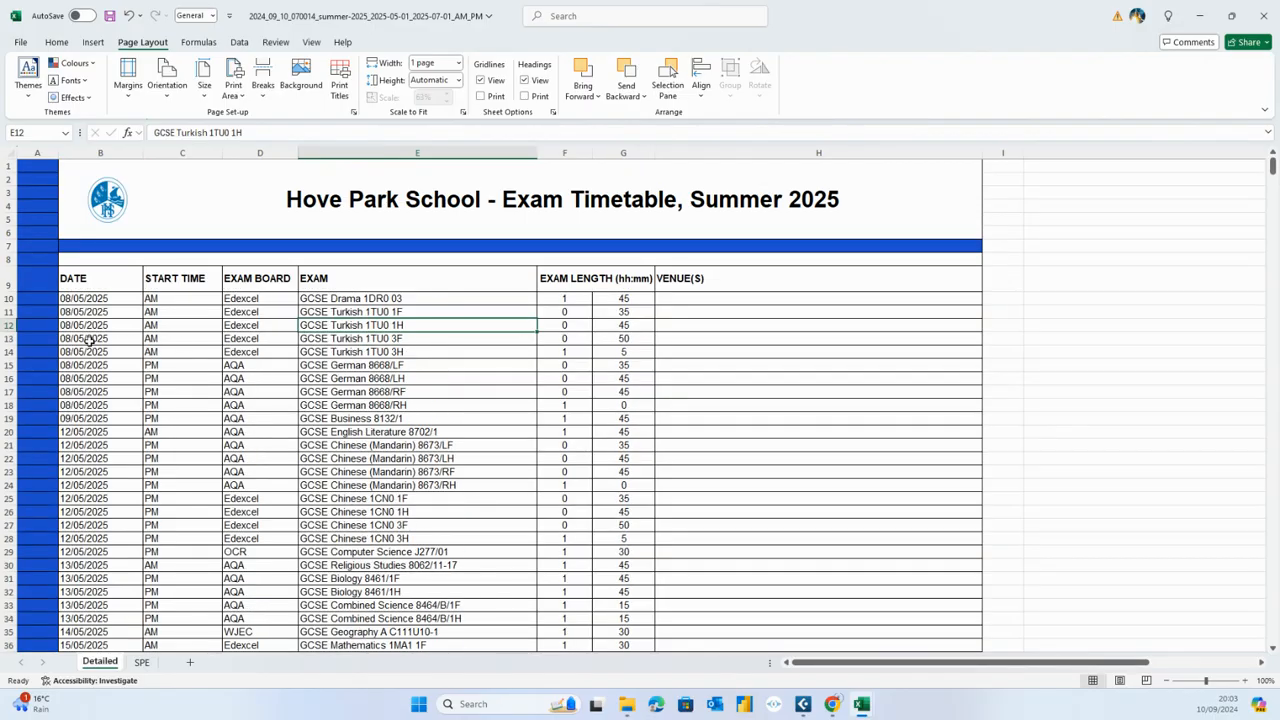
{"action": "left_click", "coordinate": [9, 338]}
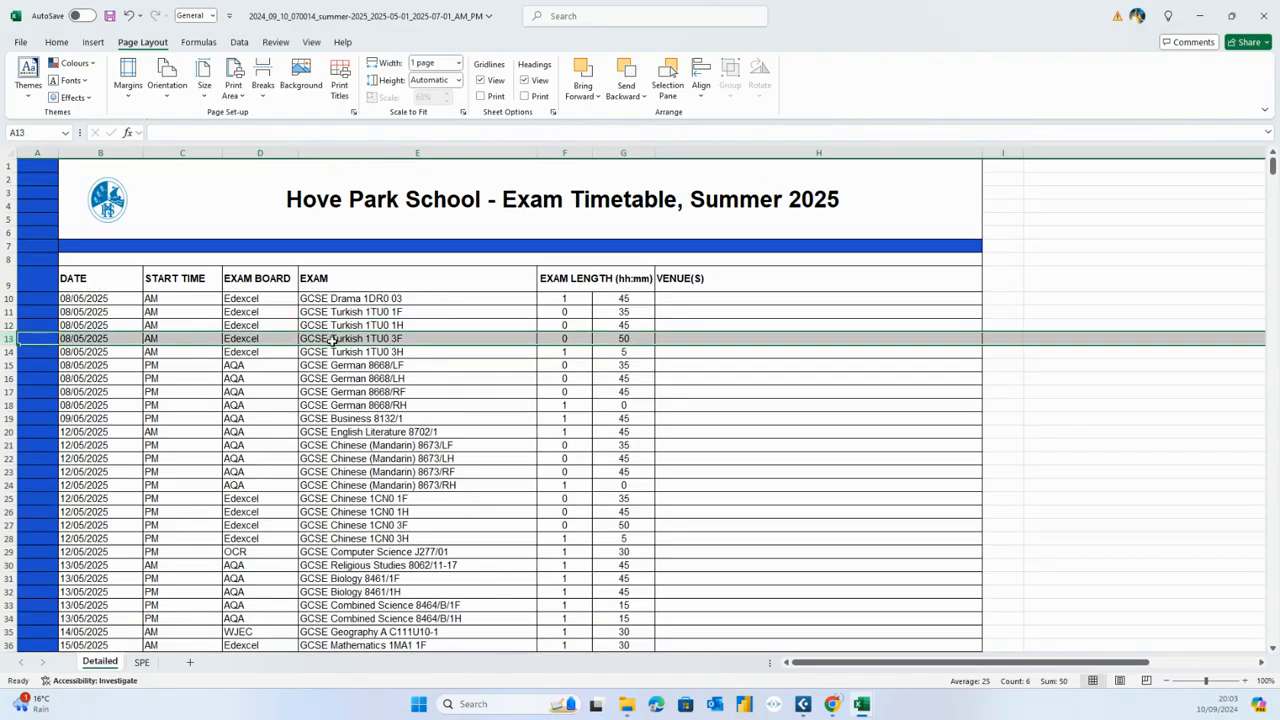
{"action": "left_click", "coordinate": [392, 365]}
{"action": "left_click", "coordinate": [384, 391]}
{"action": "scroll", "coordinate": [383, 405], "scroll_direction": "down", "scroll_amount": 3}
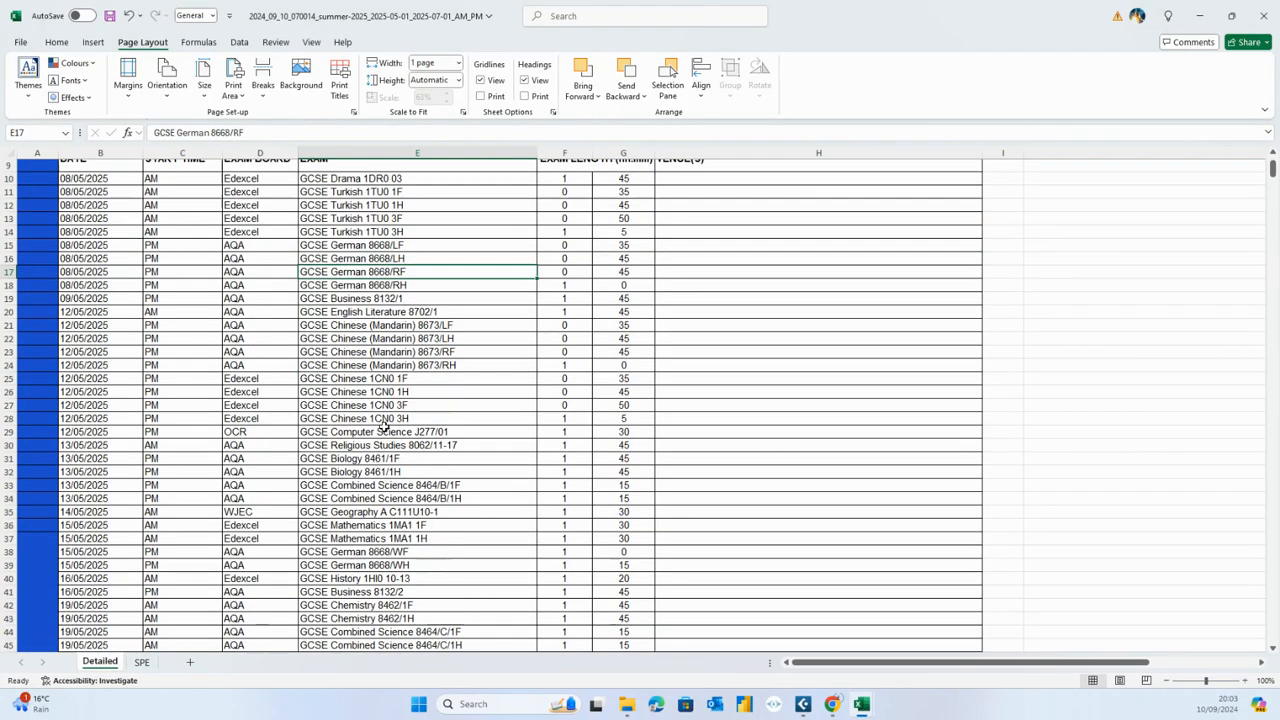
{"action": "scroll", "coordinate": [383, 423], "scroll_direction": "down", "scroll_amount": 5}
{"action": "scroll", "coordinate": [383, 423], "scroll_direction": "down", "scroll_amount": 5}
{"action": "scroll", "coordinate": [383, 423], "scroll_direction": "down", "scroll_amount": 5}
{"action": "scroll", "coordinate": [383, 423], "scroll_direction": "down", "scroll_amount": 5}
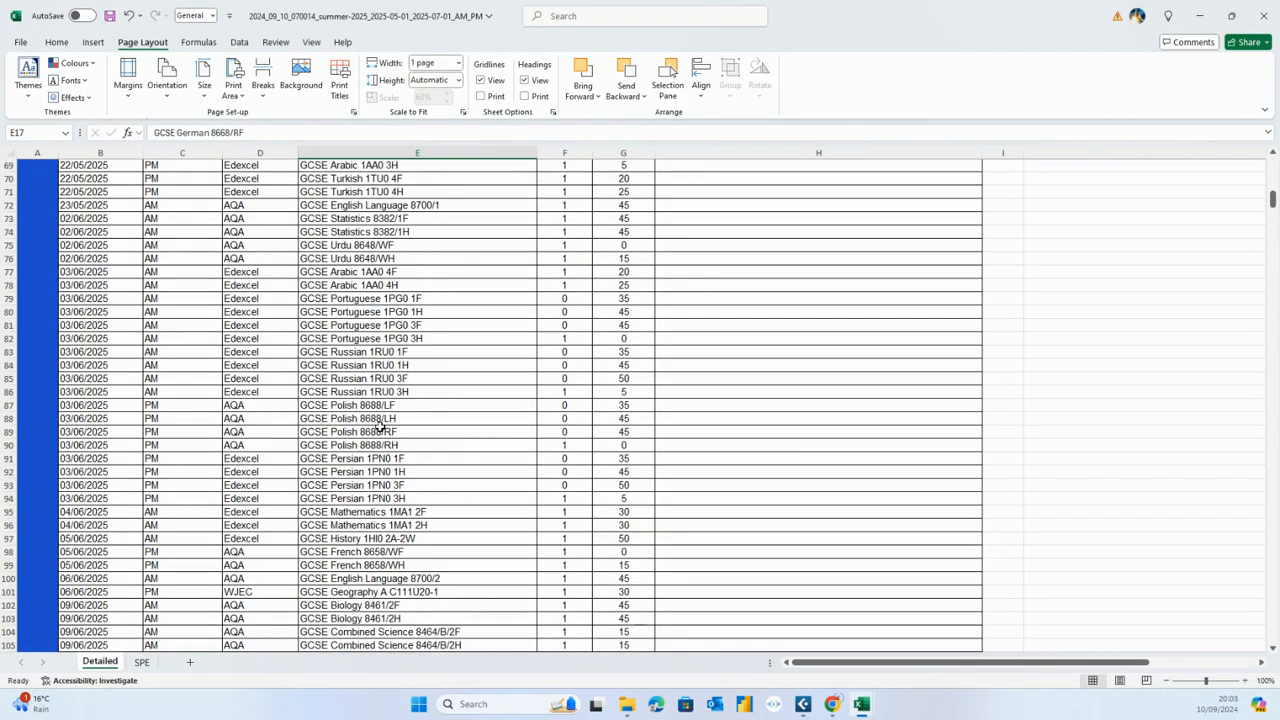
{"action": "scroll", "coordinate": [383, 423], "scroll_direction": "down", "scroll_amount": 3}
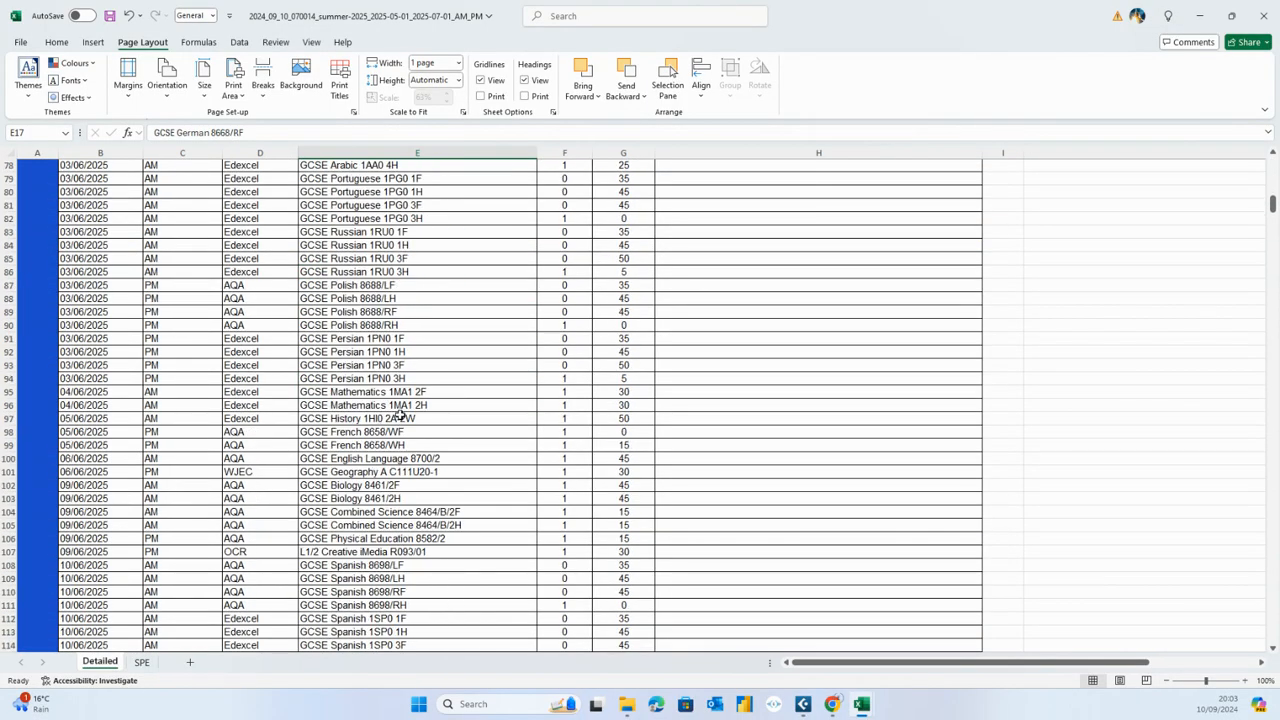
{"action": "left_click", "coordinate": [405, 418]}
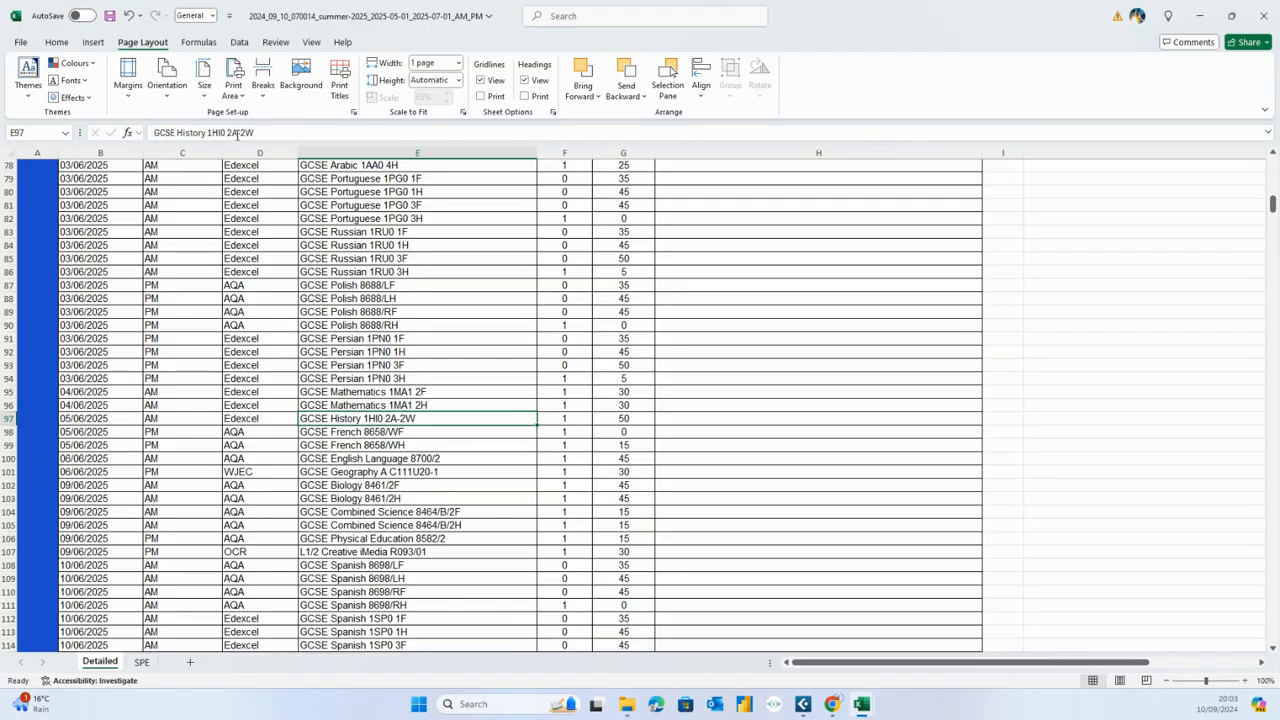
{"action": "left_click", "coordinate": [378, 391]}
{"action": "scroll", "coordinate": [378, 400], "scroll_direction": "down", "scroll_amount": 5}
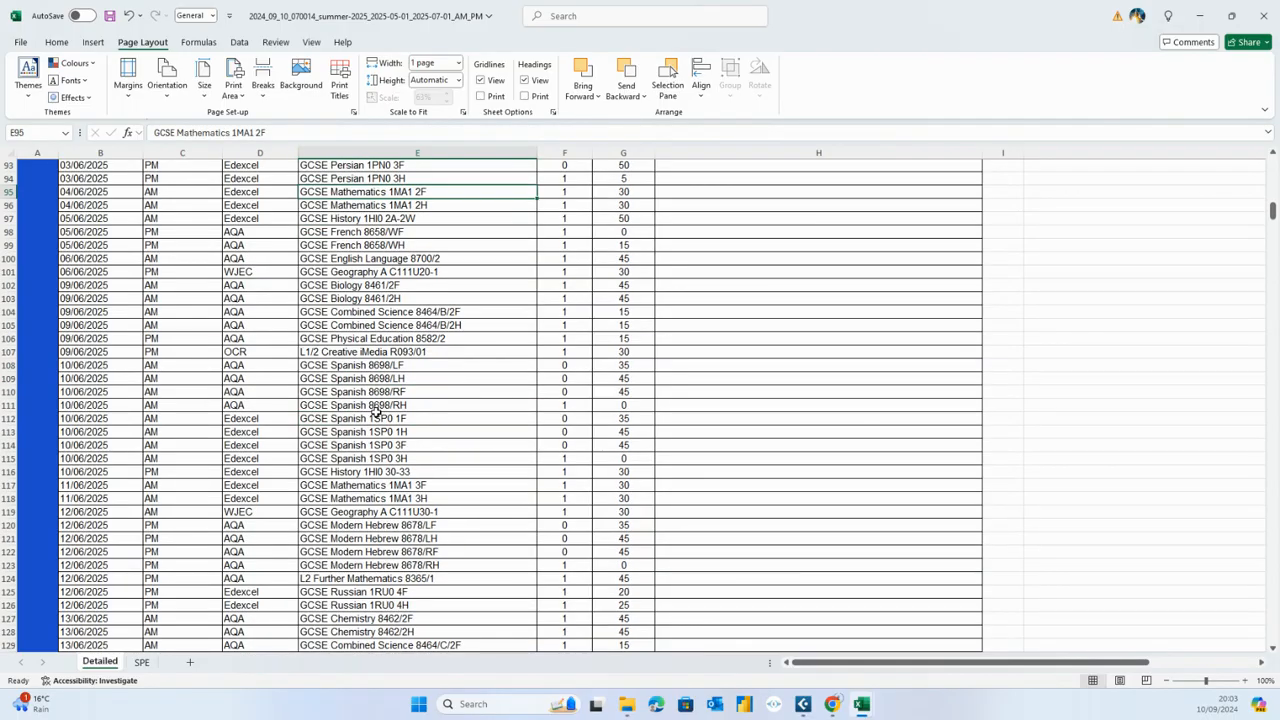
{"action": "scroll", "coordinate": [378, 410], "scroll_direction": "down", "scroll_amount": 6}
{"action": "scroll", "coordinate": [378, 410], "scroll_direction": "down", "scroll_amount": 6}
{"action": "scroll", "coordinate": [370, 415], "scroll_direction": "up", "scroll_amount": 8}
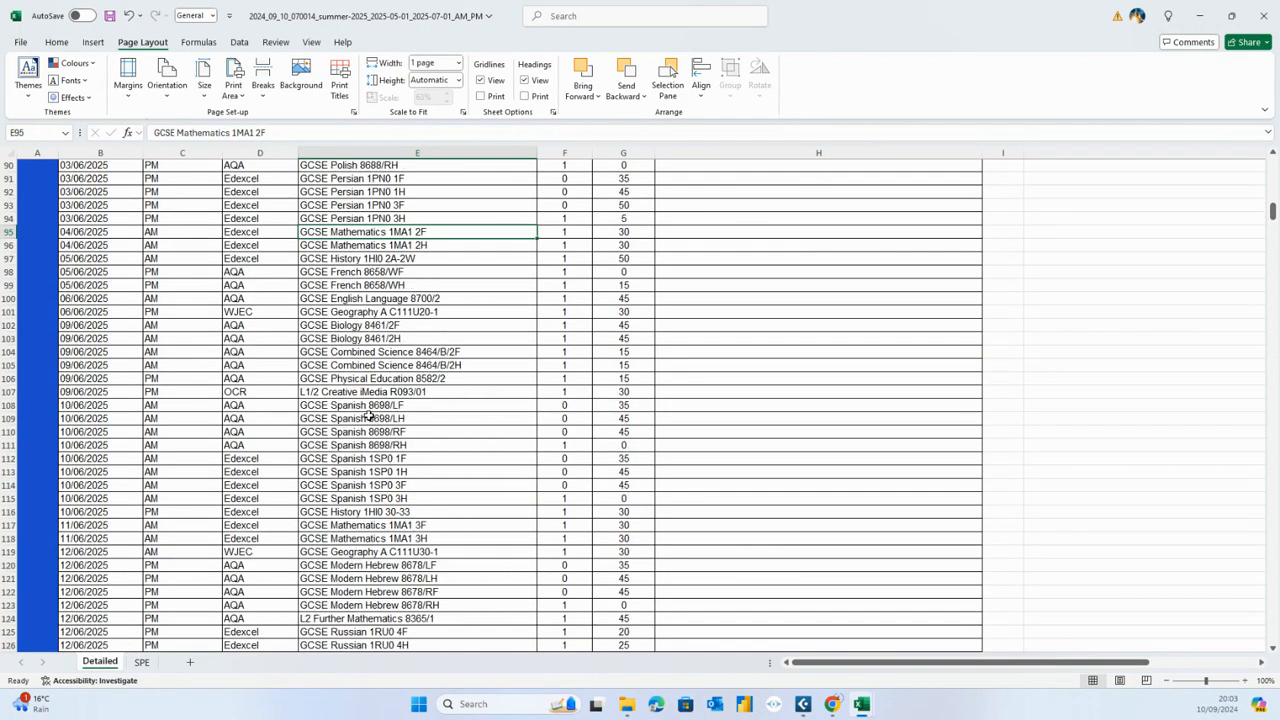
{"action": "scroll", "coordinate": [365, 420], "scroll_direction": "up", "scroll_amount": 8}
{"action": "scroll", "coordinate": [360, 425], "scroll_direction": "up", "scroll_amount": 8}
{"action": "scroll", "coordinate": [358, 428], "scroll_direction": "up", "scroll_amount": 8}
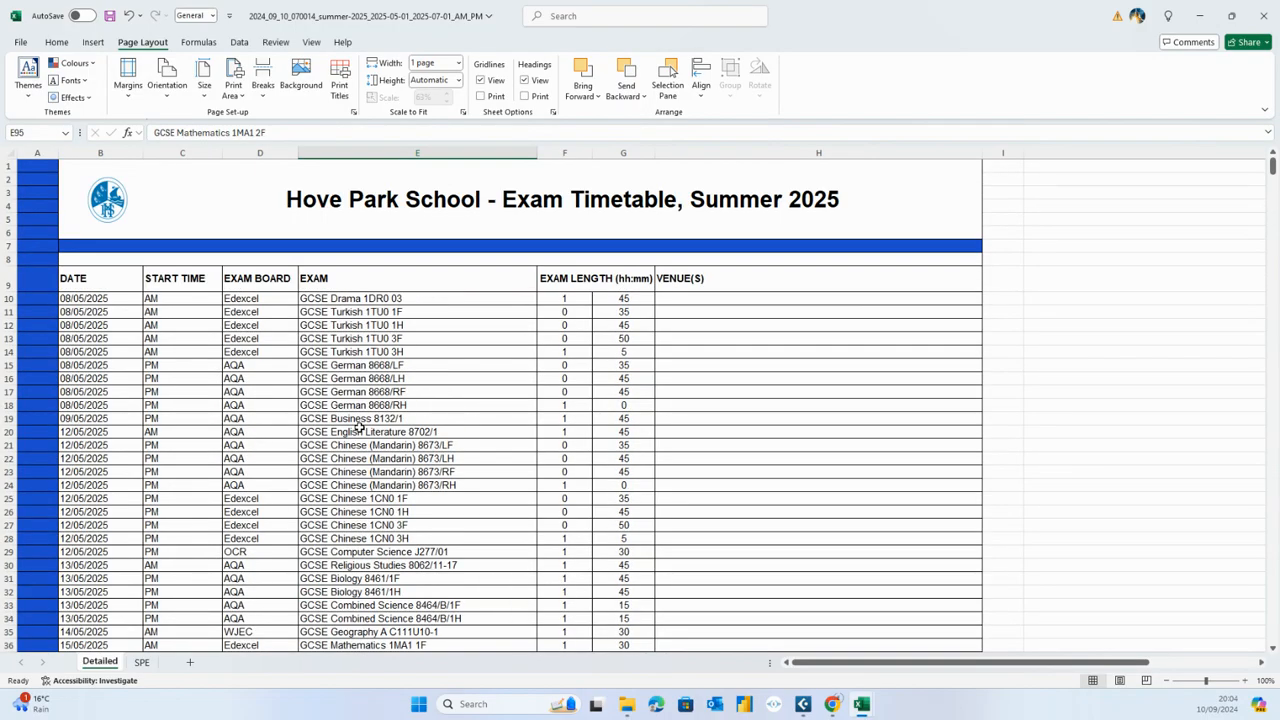